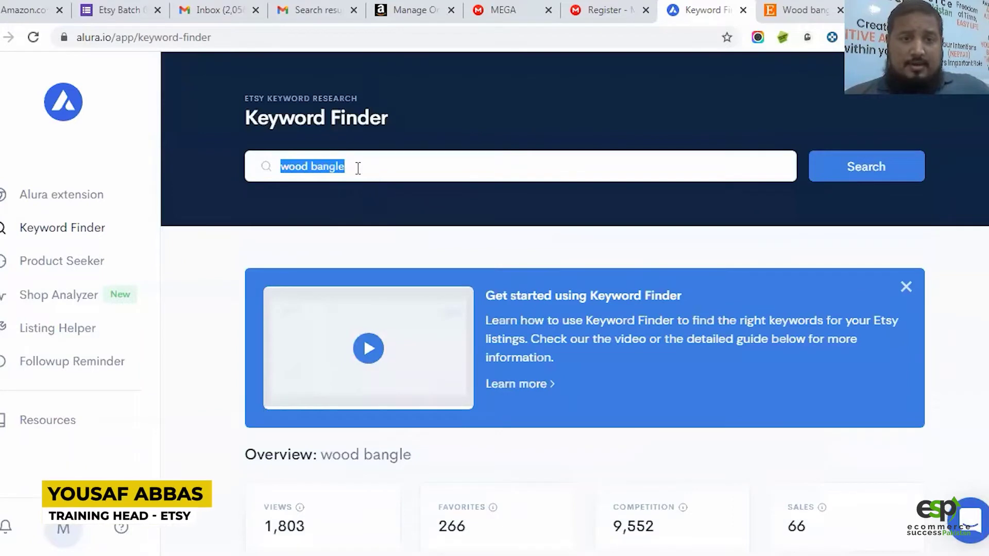
Step: Open the Product Seeker and enter "wood bangle" as the product to look for
left_click(259, 263)
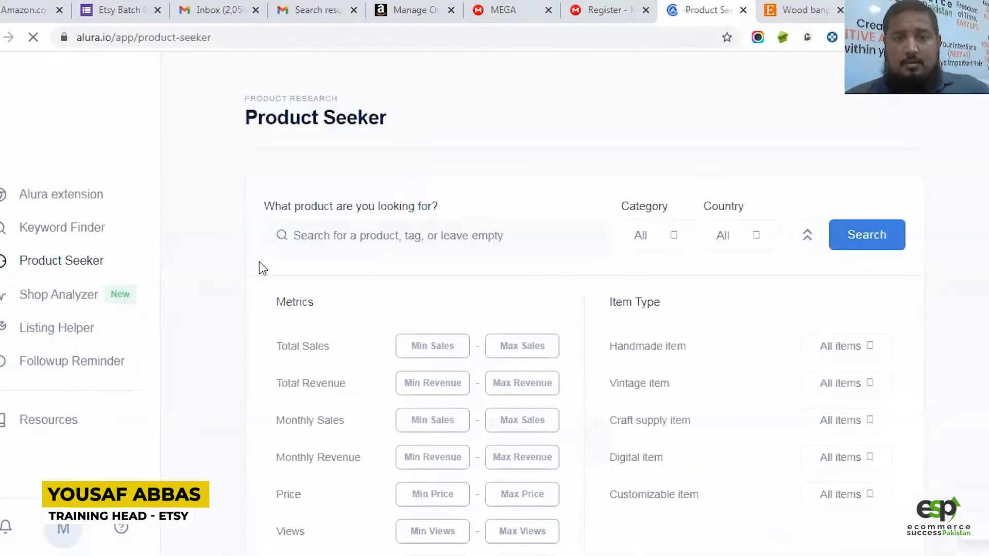
right_click(442, 242)
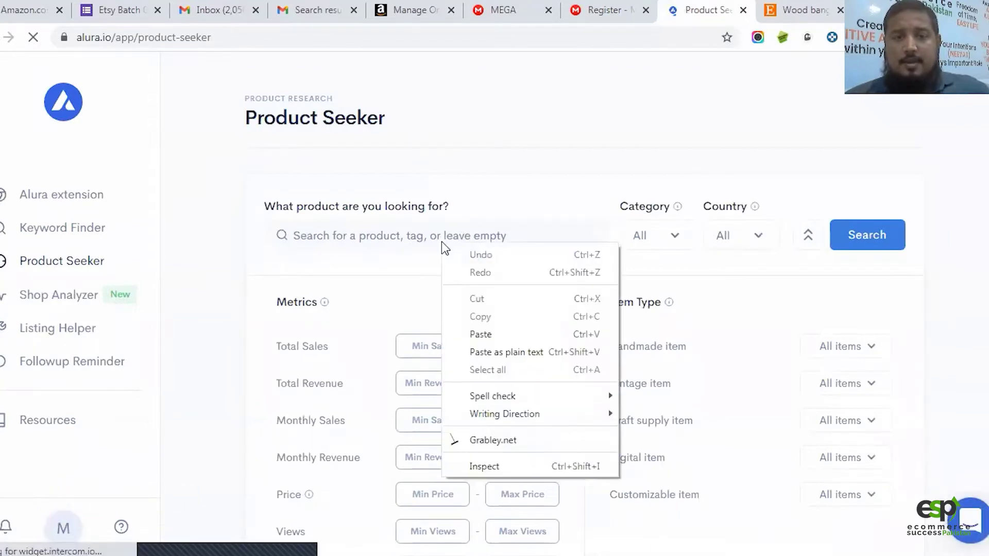
left_click(481, 335)
Step: Set the minimum total sales to 100 and the minimum total revenue to 800
scroll(263, 247, "down", 3)
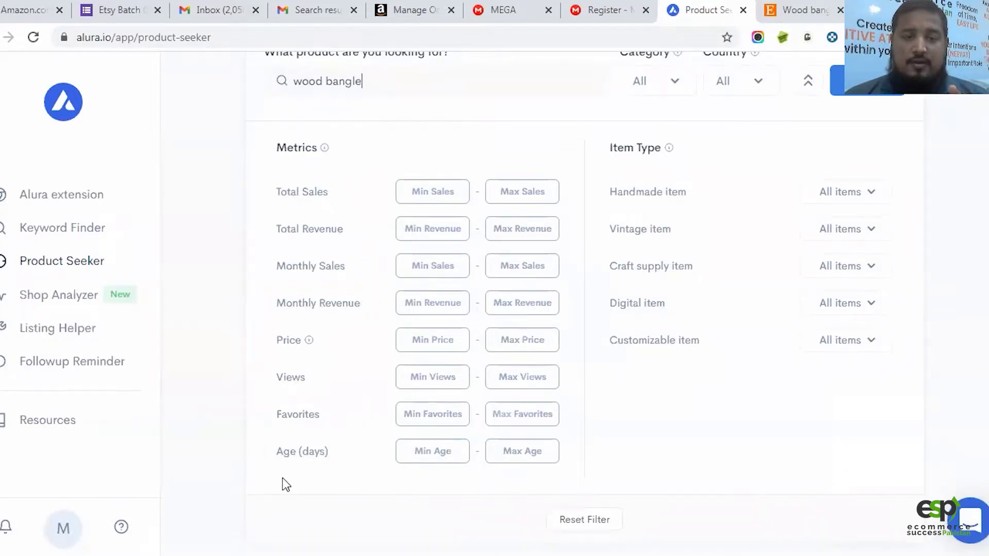
left_click(418, 195)
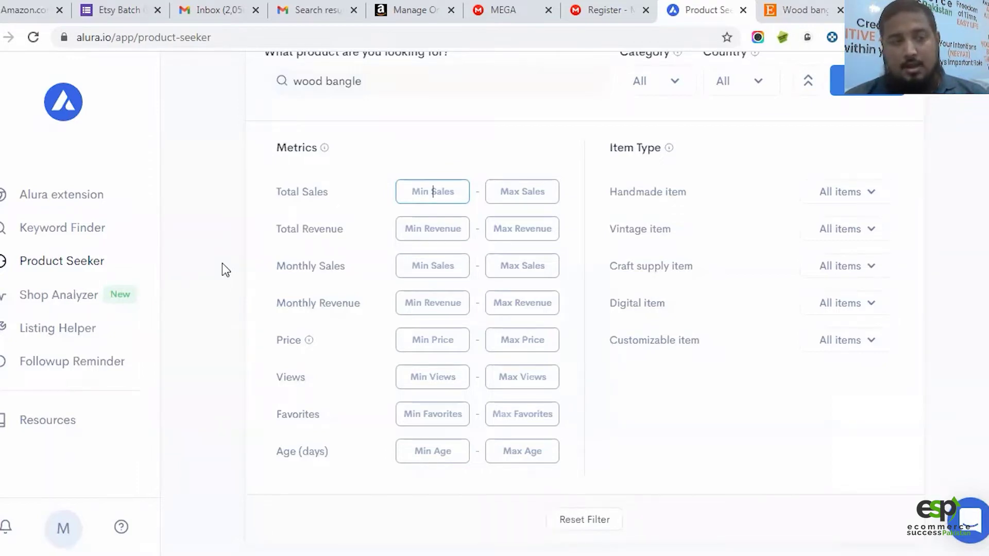
type("100")
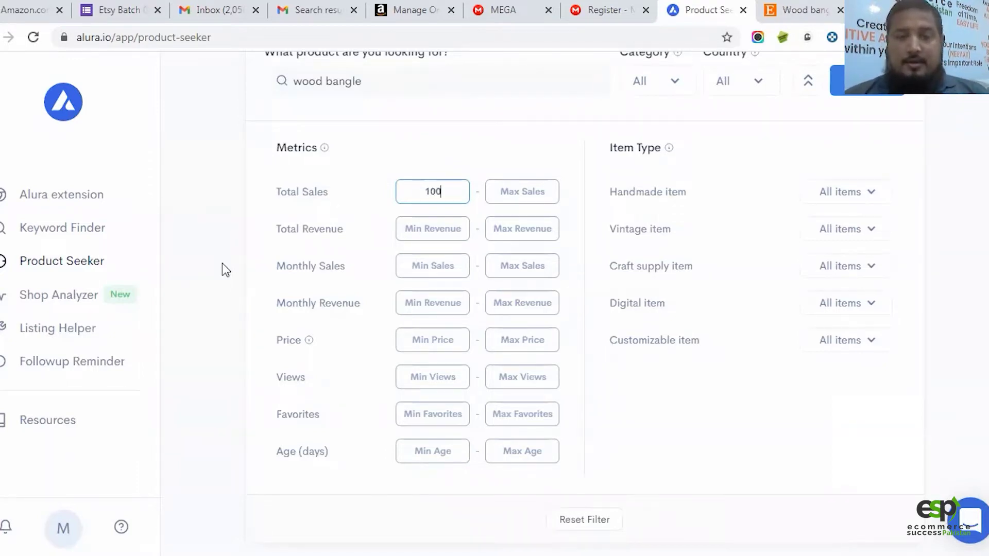
left_click(433, 228)
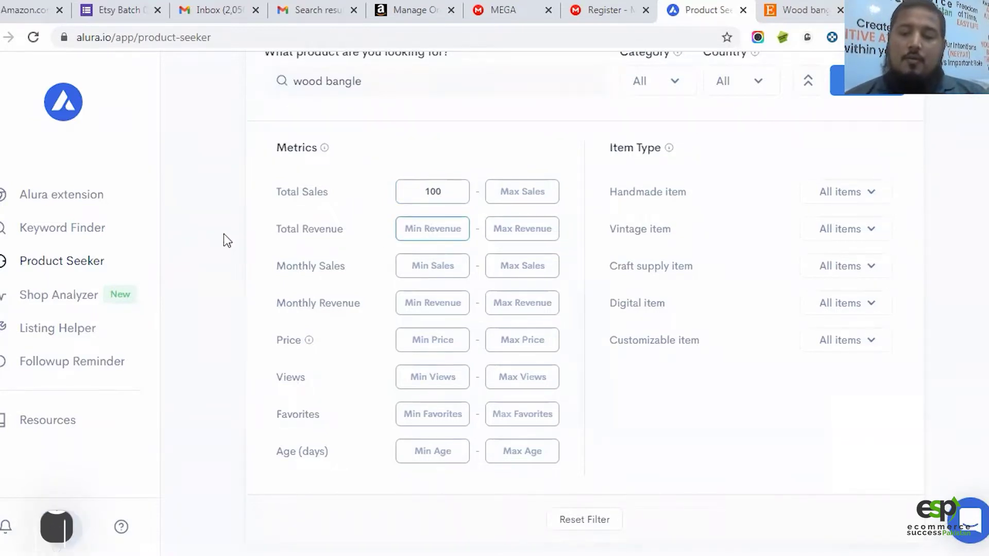
type("1000")
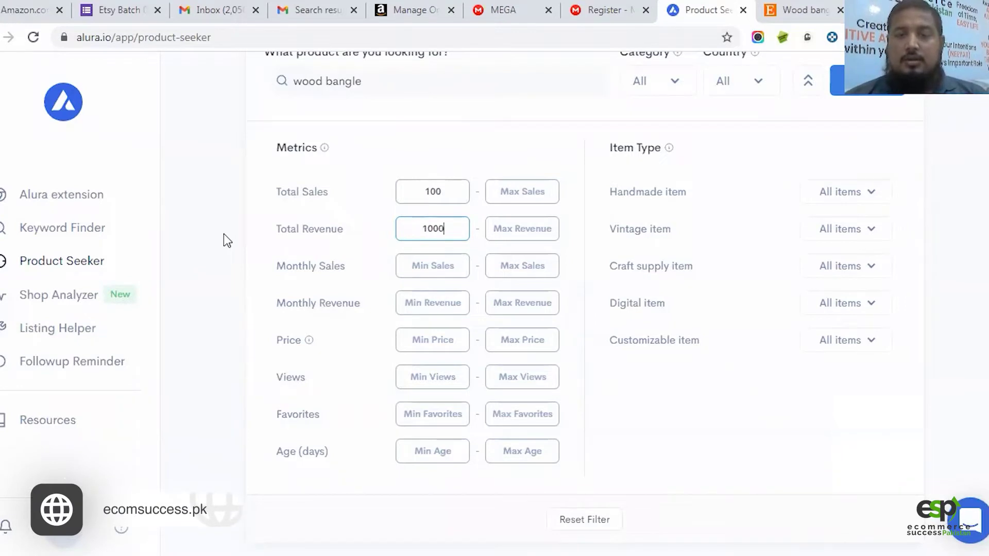
key("BackSpace")
key("BackSpace")
key("BackSpace")
key("BackSpace")
type("8000")
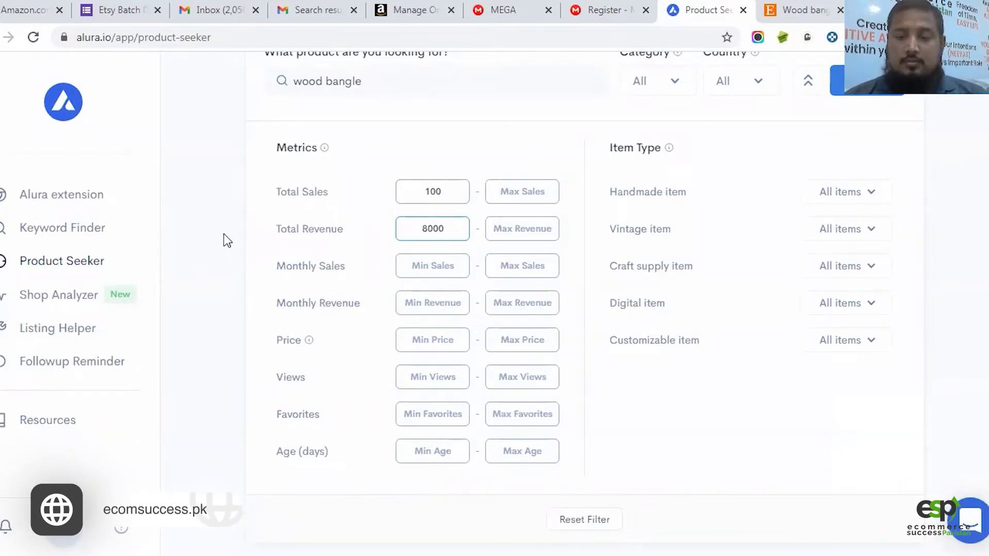
key("BackSpace")
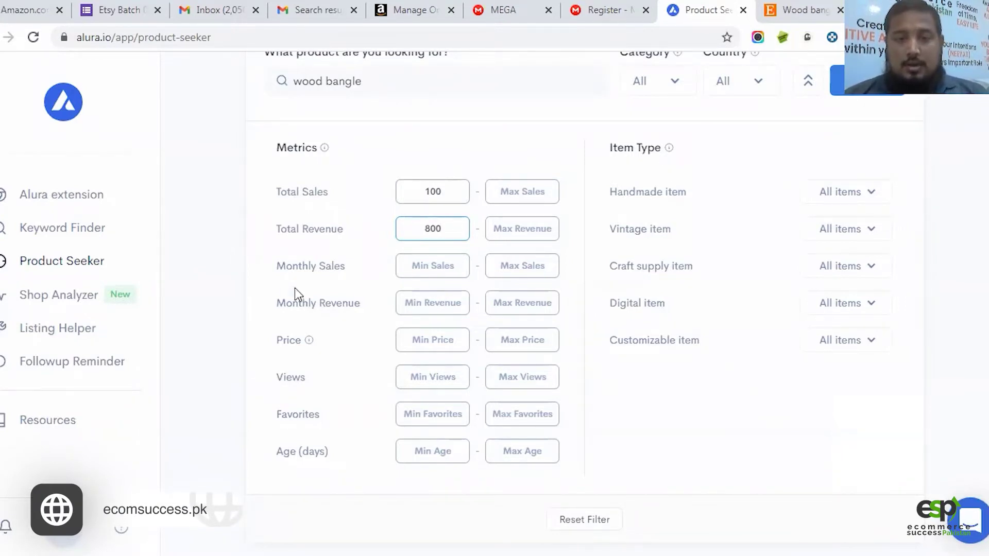
Step: Set the minimum monthly sales to 300 and the minimum monthly revenue to 800
left_click(434, 265)
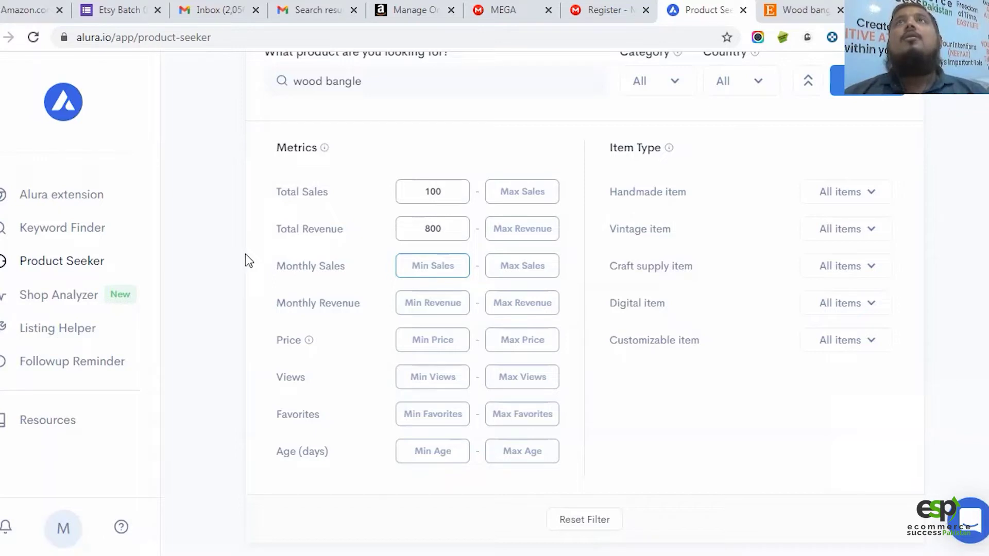
type("300")
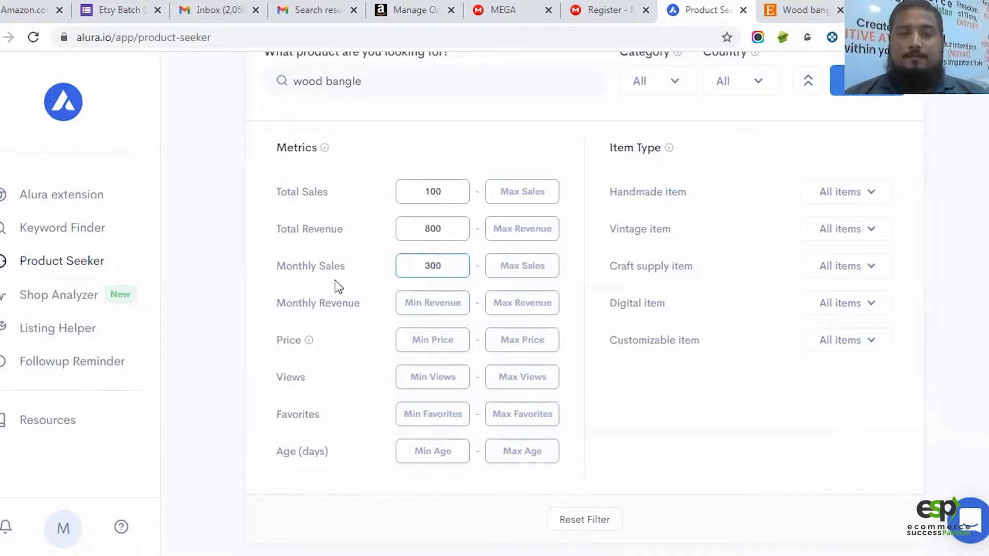
left_click(431, 303)
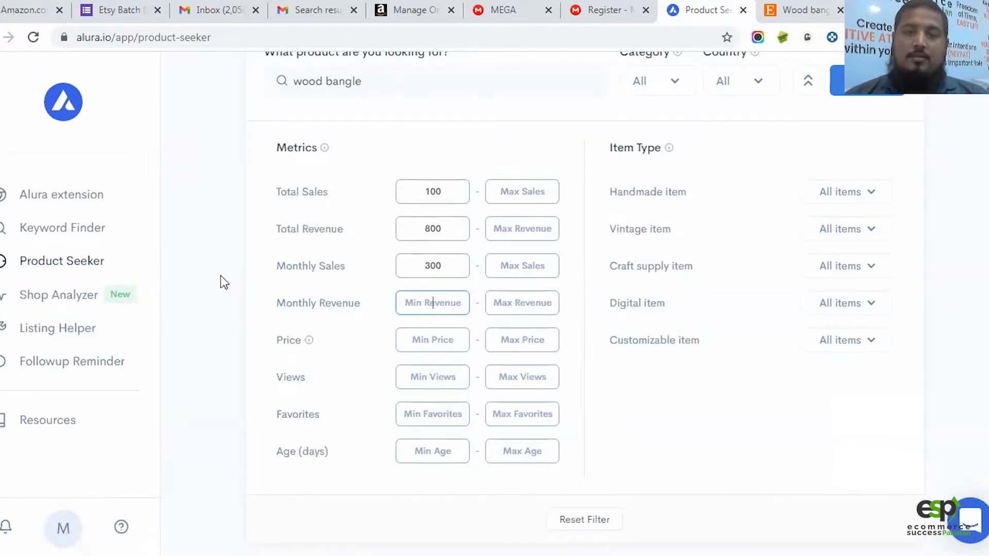
type("800")
Step: Fill in the remaining minimum metrics: price 25, favorites 100 and age 90 days
left_click(428, 340)
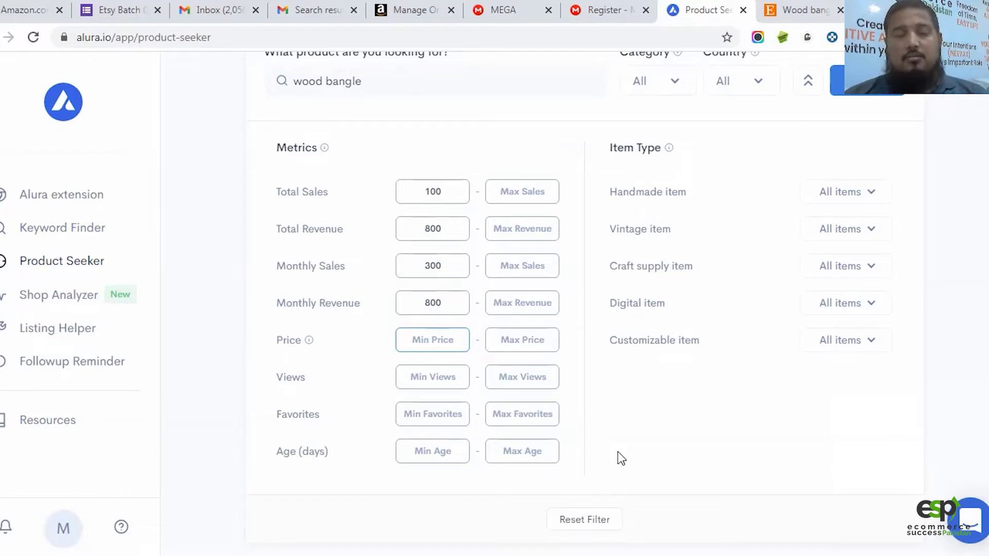
type("25")
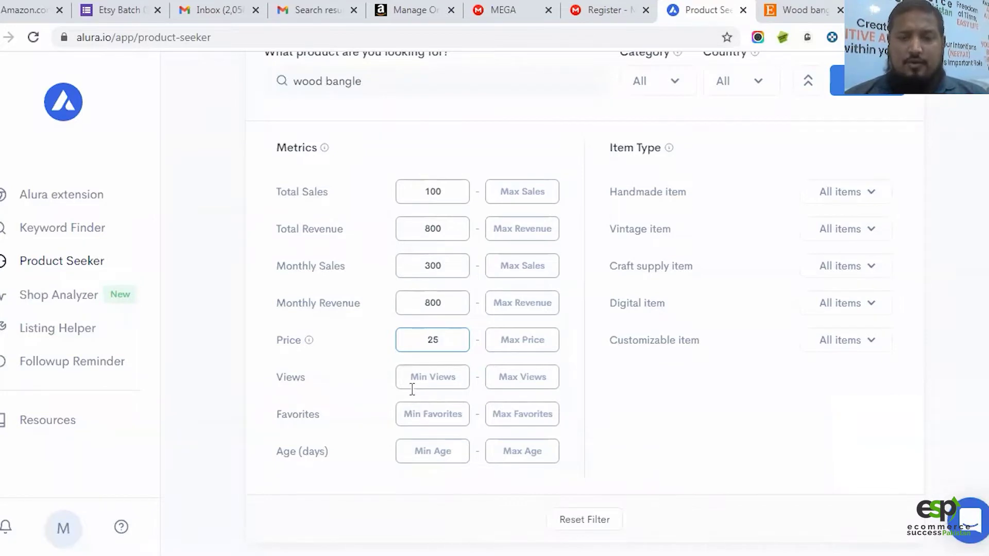
left_click(427, 417)
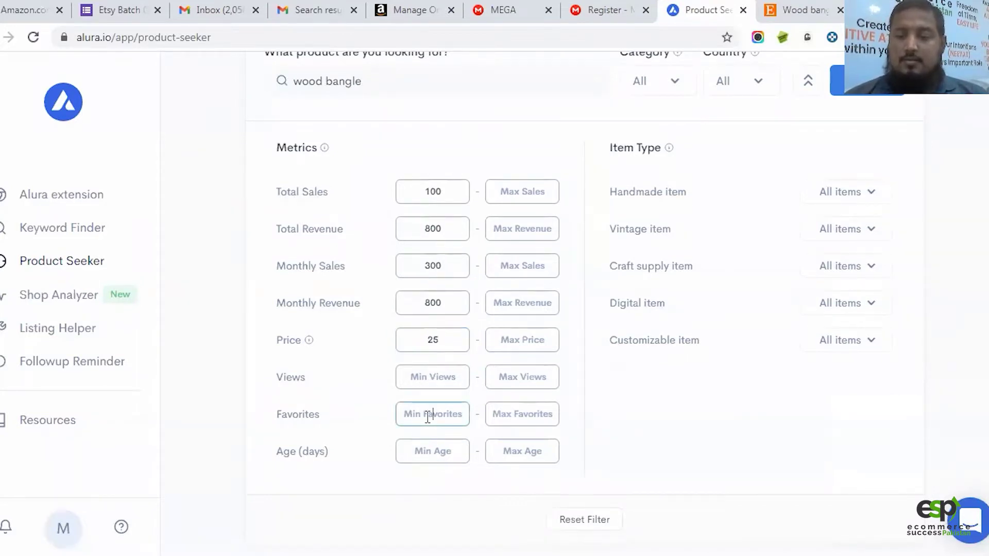
type("100")
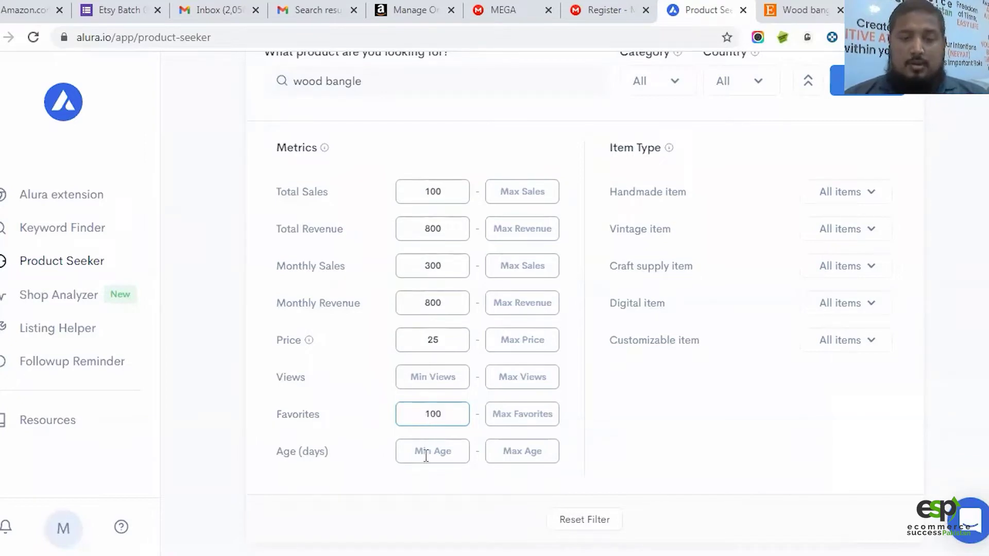
left_click(429, 459)
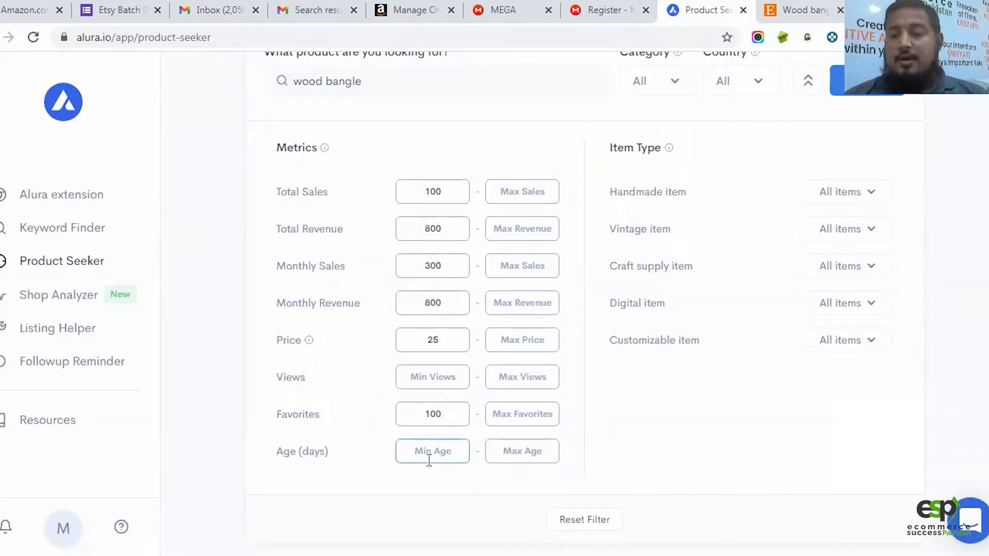
type("90")
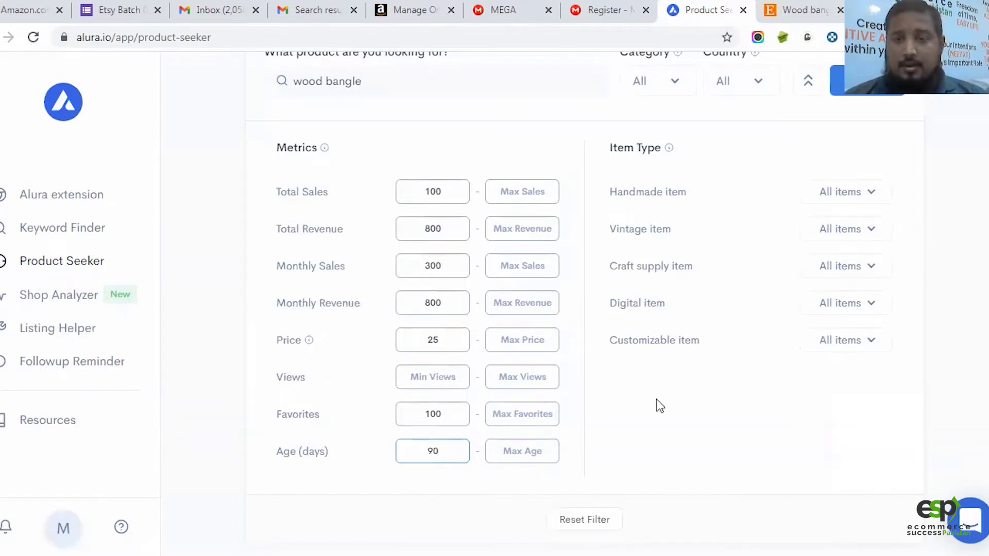
left_click(670, 381)
scroll(712, 304, "down", 1)
scroll(712, 299, "up", 3)
scroll(711, 299, "down", 4)
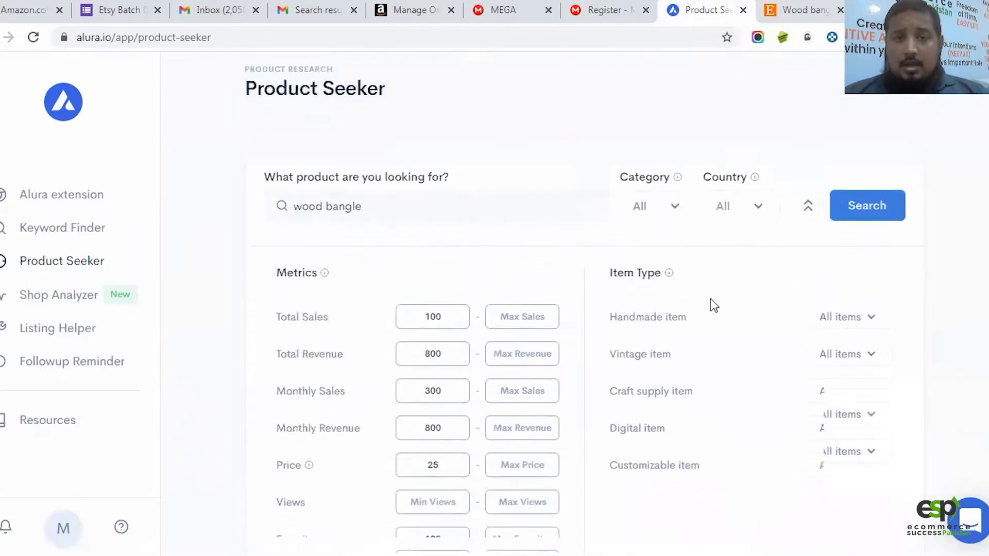
scroll(713, 274, "up", 2)
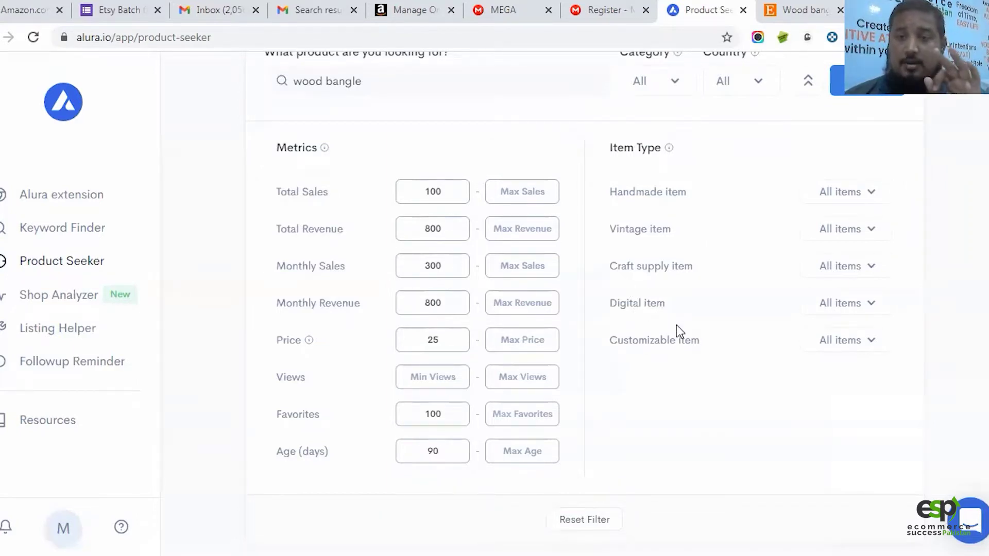
scroll(599, 221, "up", 1)
scroll(606, 235, "up", 1)
Step: Restrict the item types to non-craft supply items and non-digital items
scroll(746, 168, "down", 3)
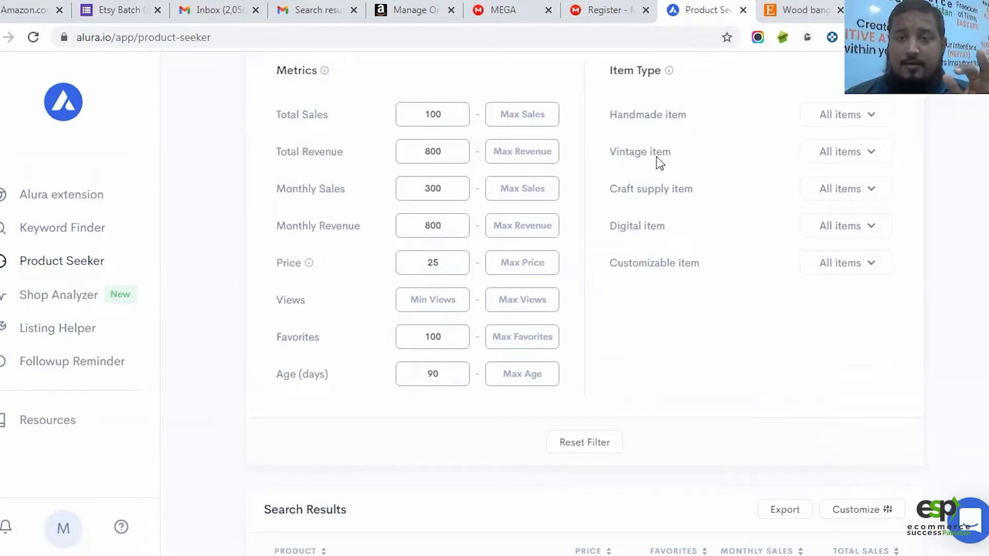
left_click(870, 195)
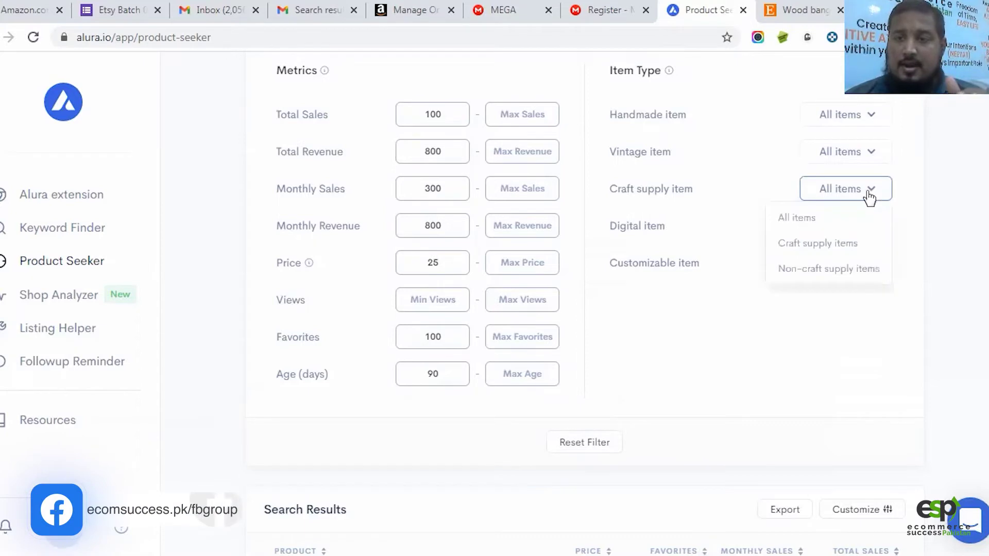
left_click(791, 270)
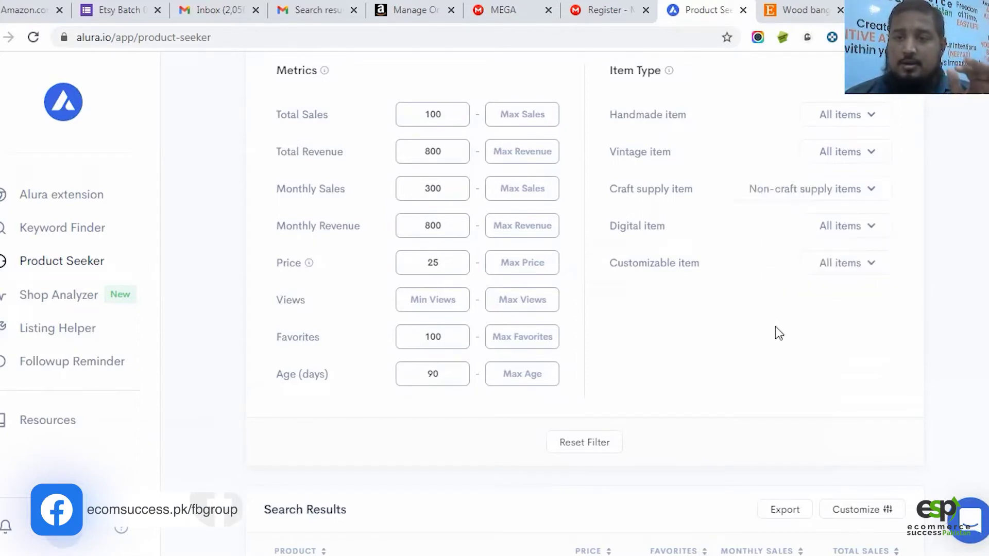
left_click(784, 196)
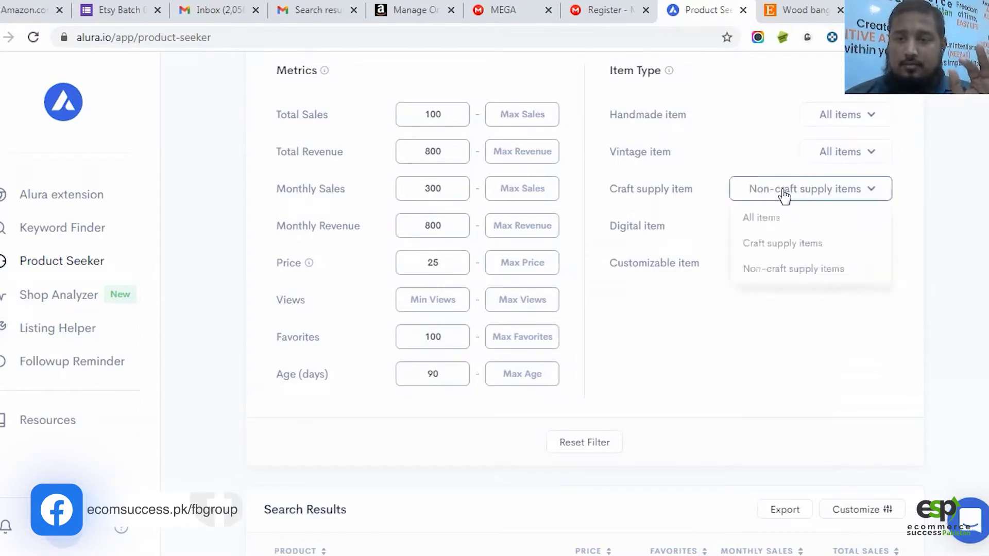
left_click(763, 278)
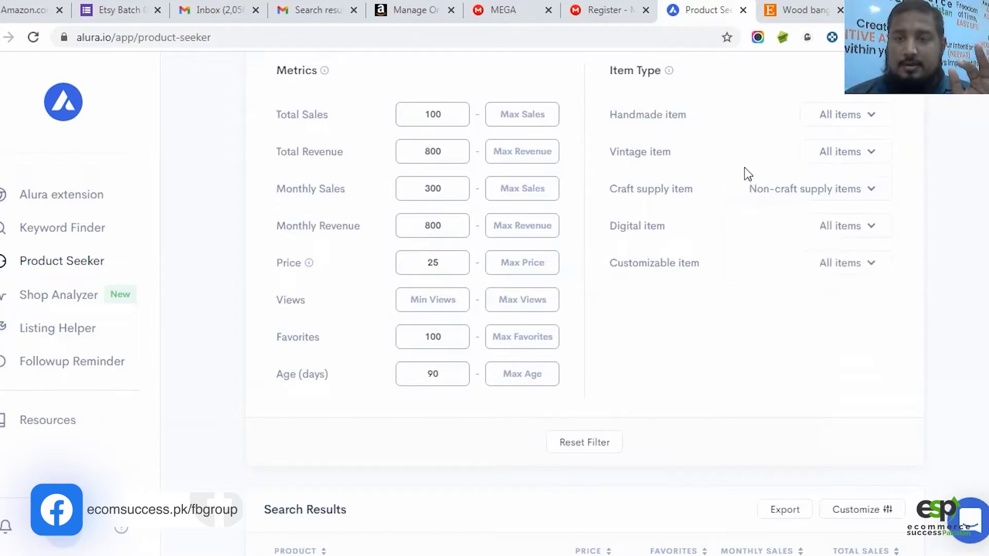
left_click(859, 232)
left_click(816, 304)
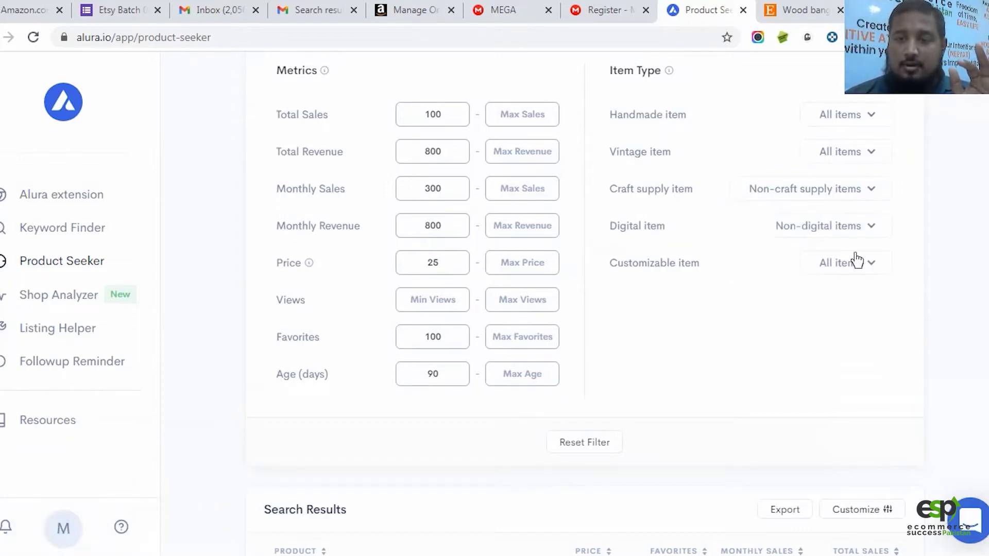
Step: Look through the product categories offered by the category filter without choosing one
scroll(763, 280, "up", 3)
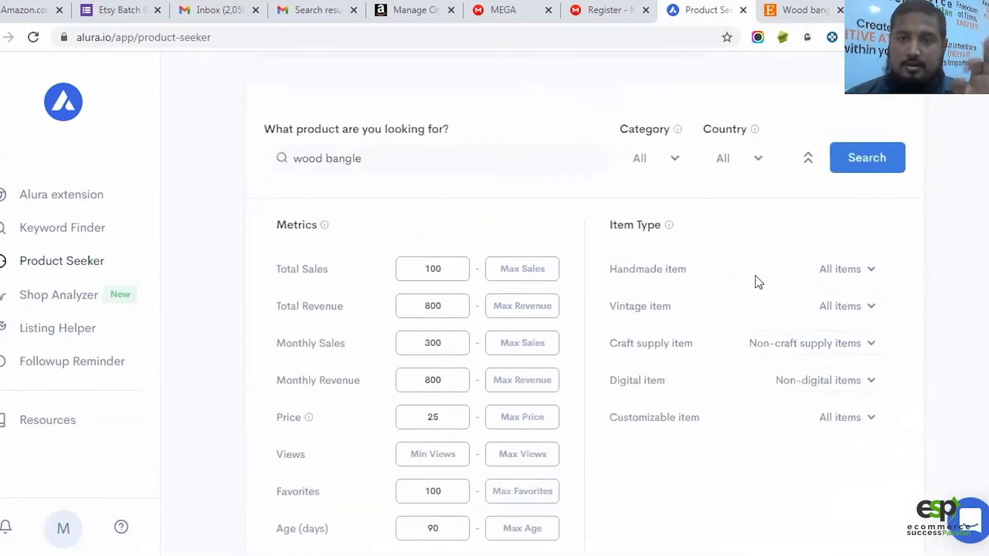
scroll(755, 276, "up", 2)
scroll(685, 155, "down", 4)
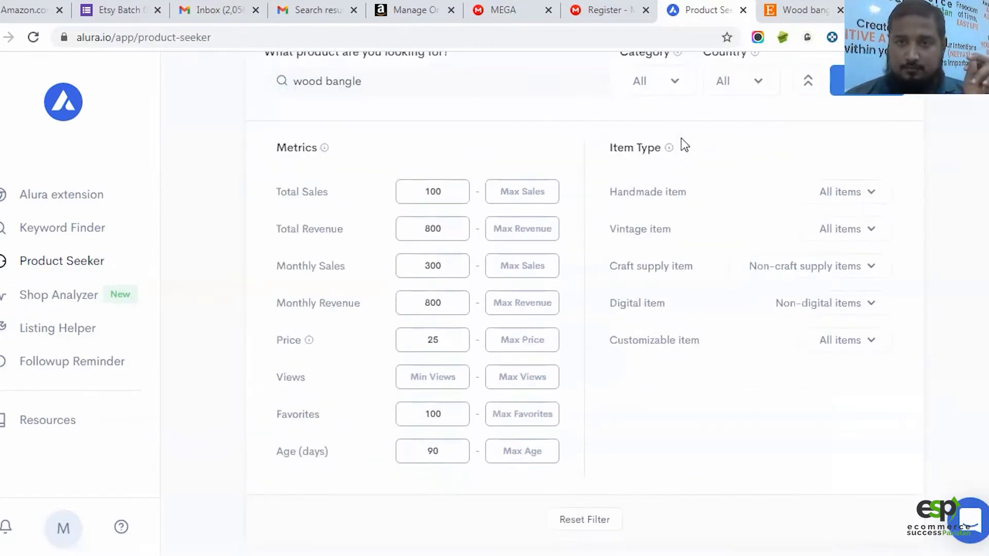
scroll(690, 165, "up", 2)
left_click(668, 159)
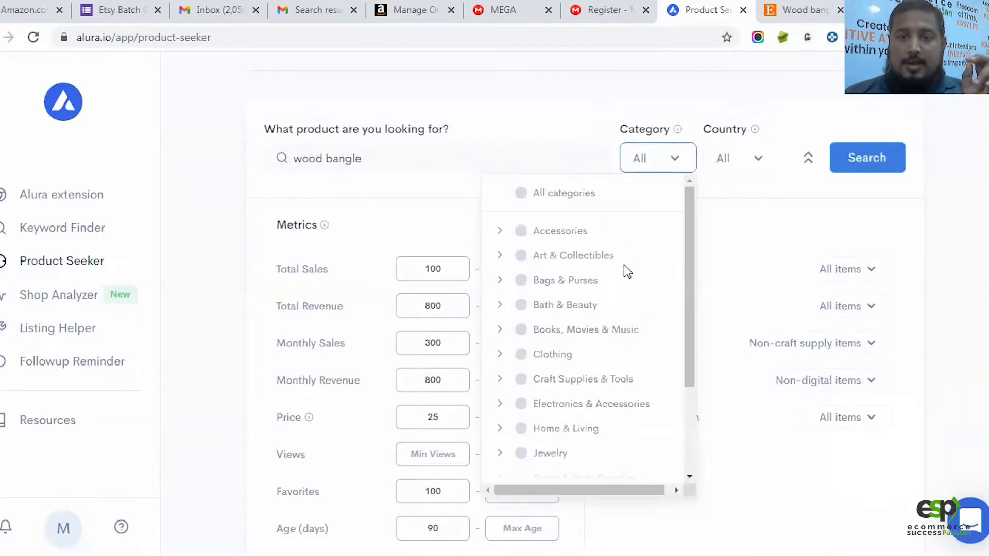
scroll(585, 345, "down", 3)
scroll(585, 348, "up", 2)
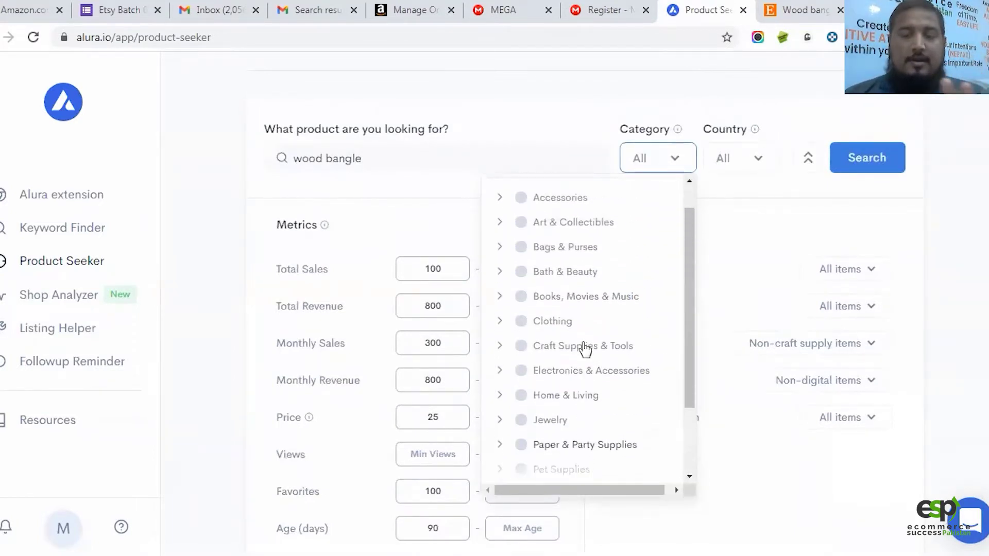
scroll(585, 350, "up", 2)
left_click(942, 230)
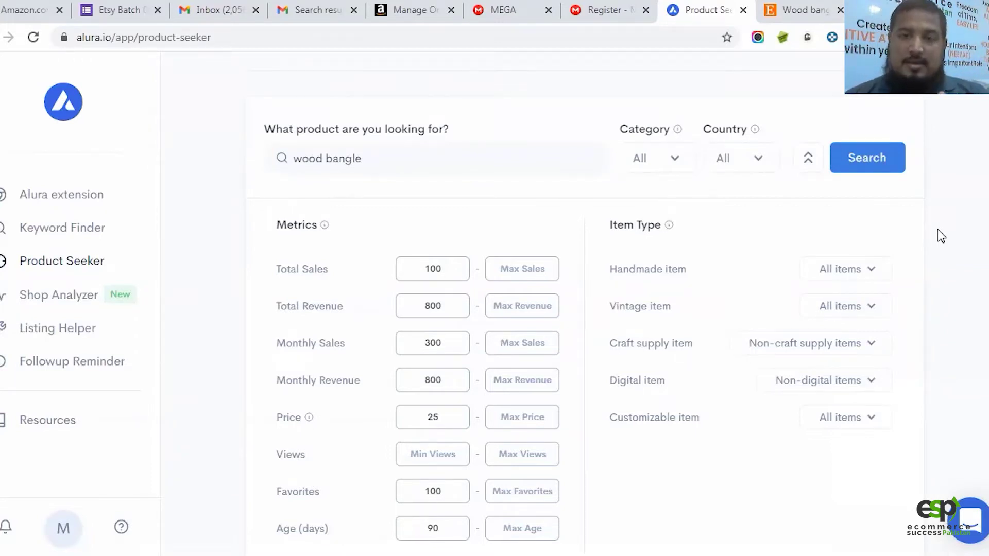
left_click(680, 165)
scroll(639, 335, "down", 1)
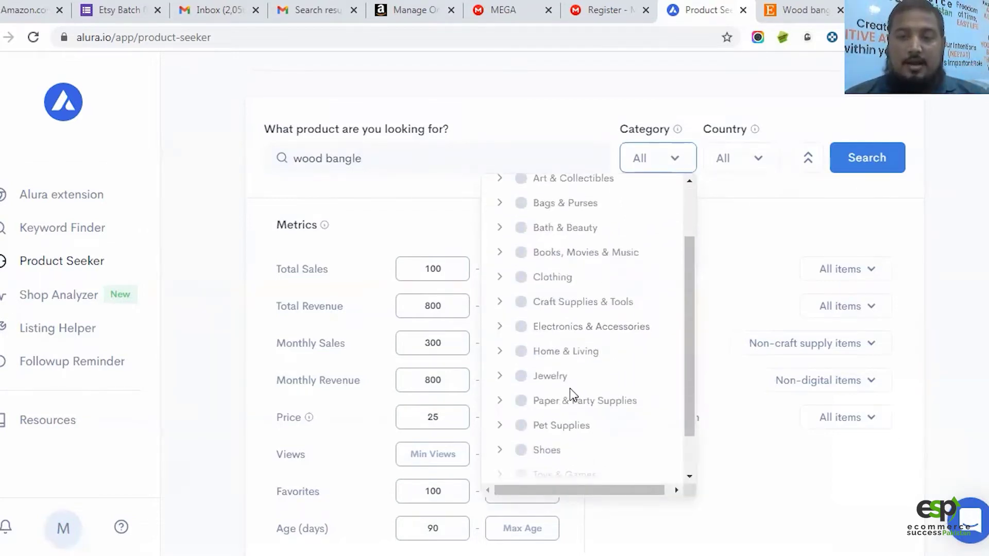
left_click(957, 260)
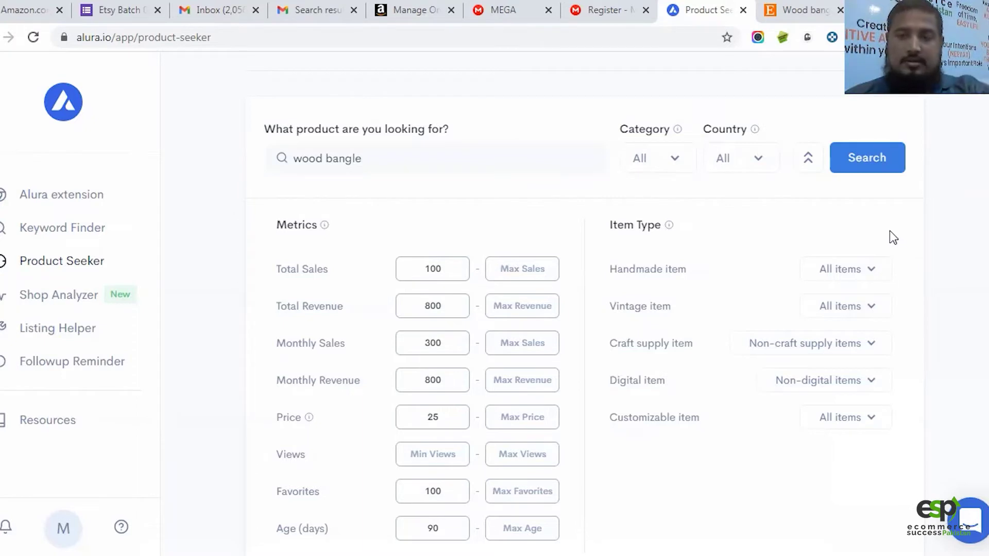
Step: Set the seller country filter to United States Minor Outlying Islands and run the product search for "wood bangle"
left_click(753, 164)
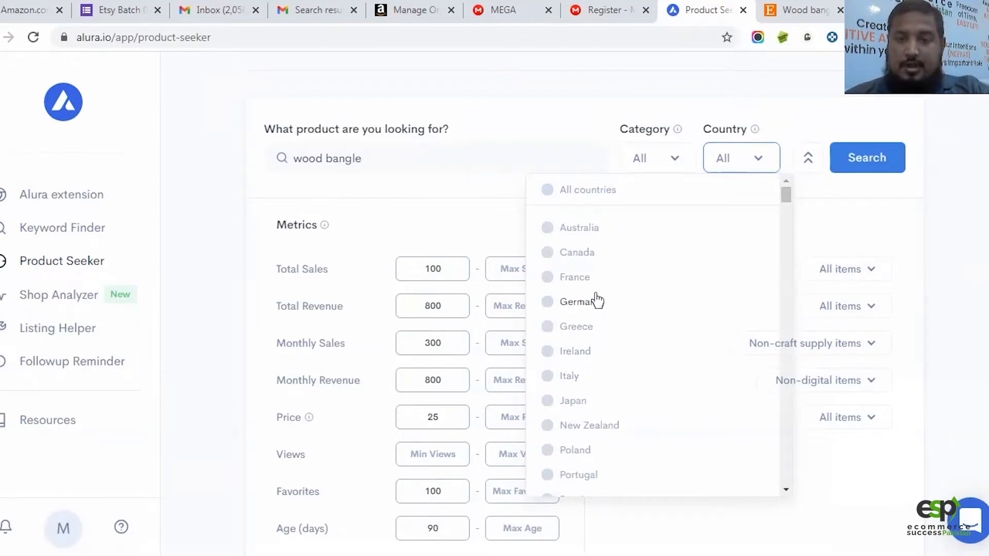
scroll(598, 302, "down", 20)
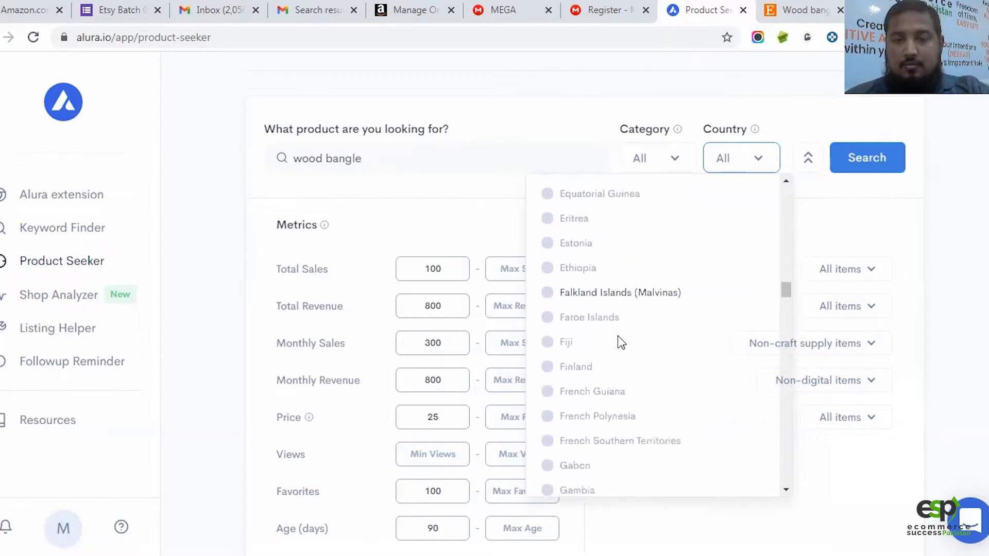
scroll(618, 336, "down", 20)
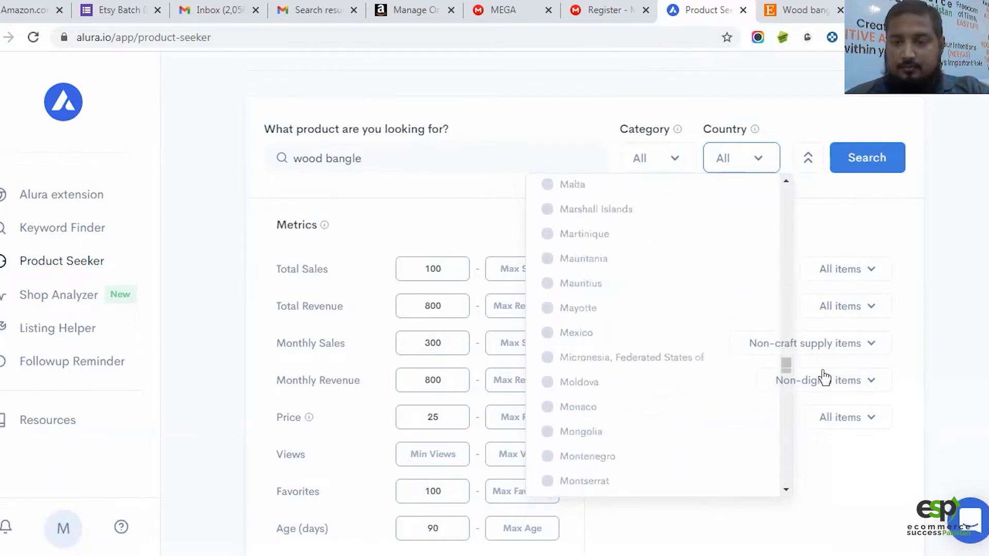
scroll(821, 376, "down", 2)
scroll(671, 336, "down", 20)
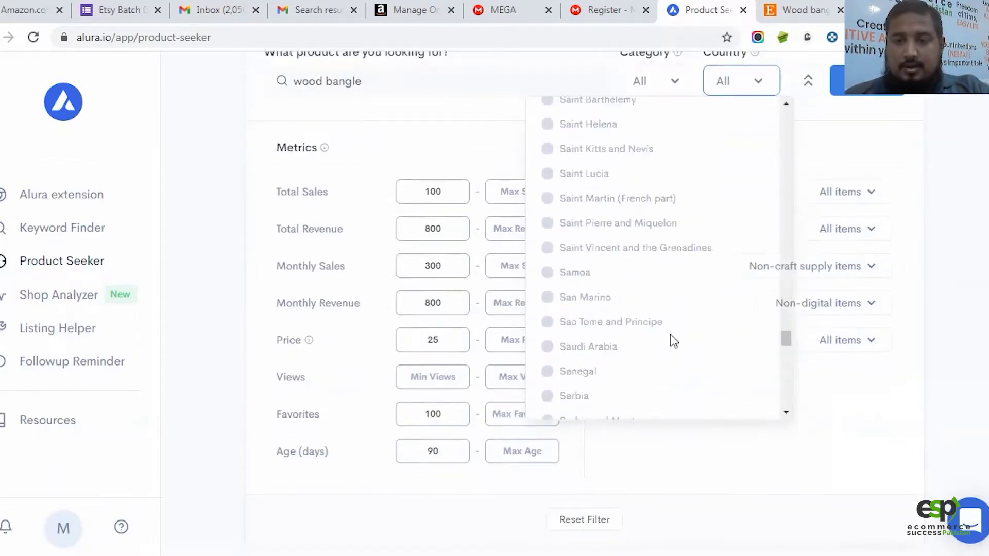
scroll(670, 335, "down", 8)
scroll(669, 323, "down", 5)
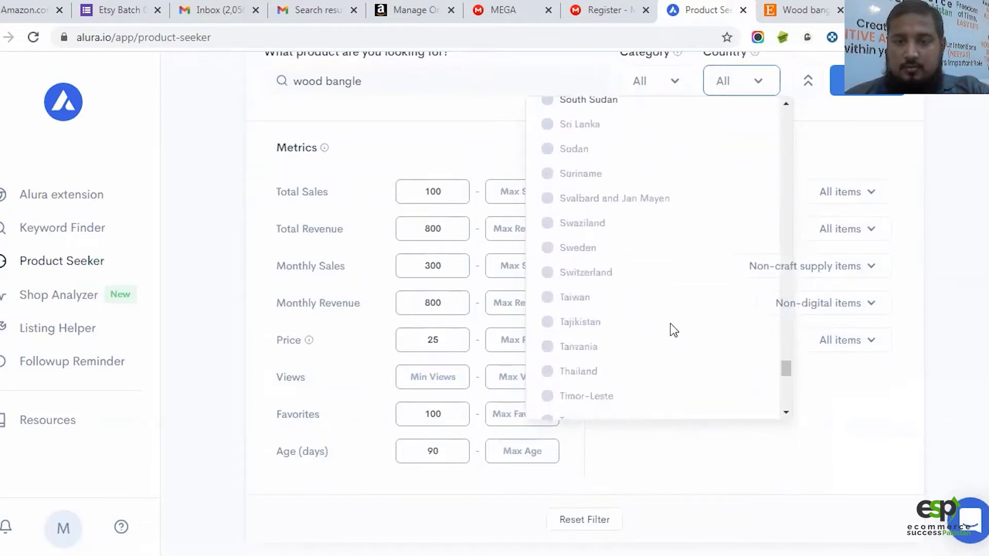
scroll(669, 323, "down", 6)
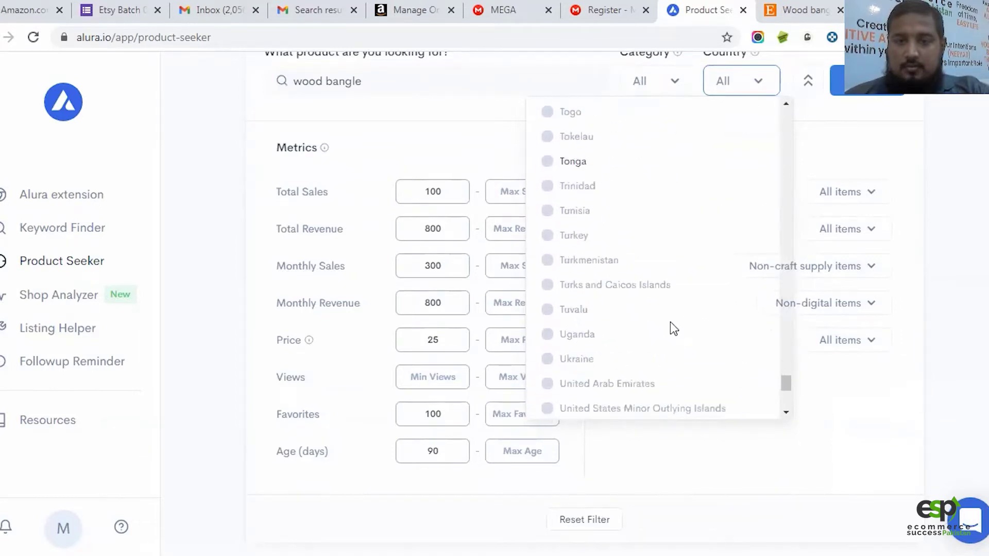
scroll(669, 323, "down", 3)
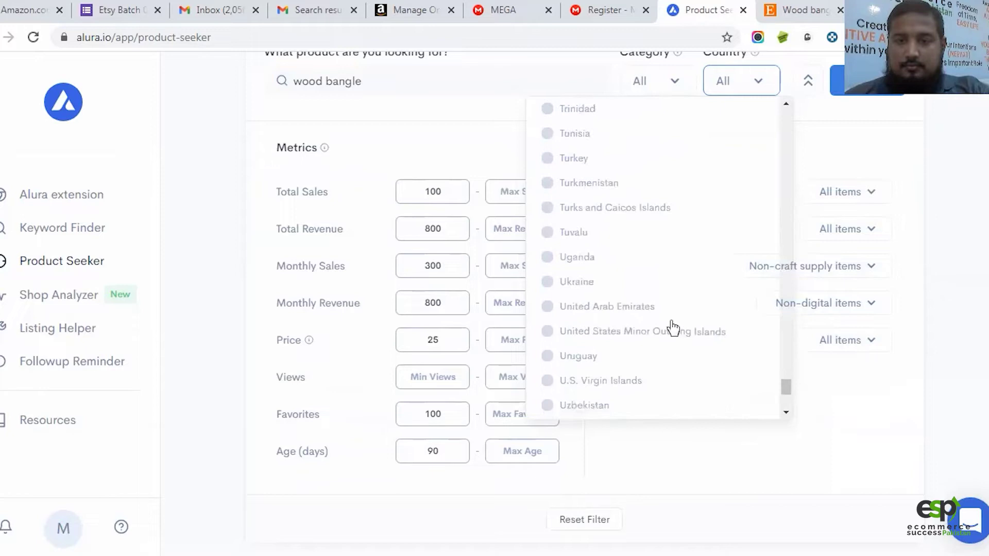
left_click(588, 333)
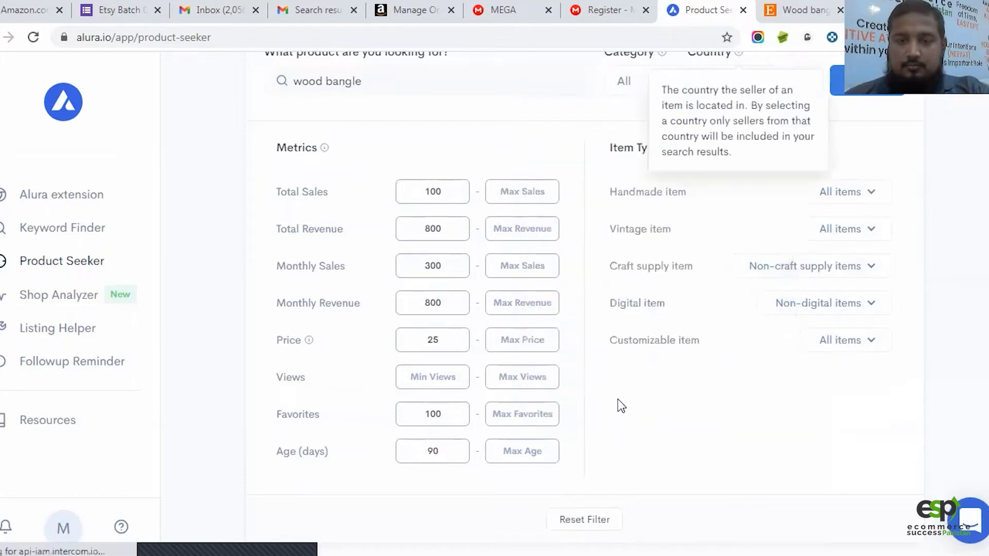
left_click(845, 80)
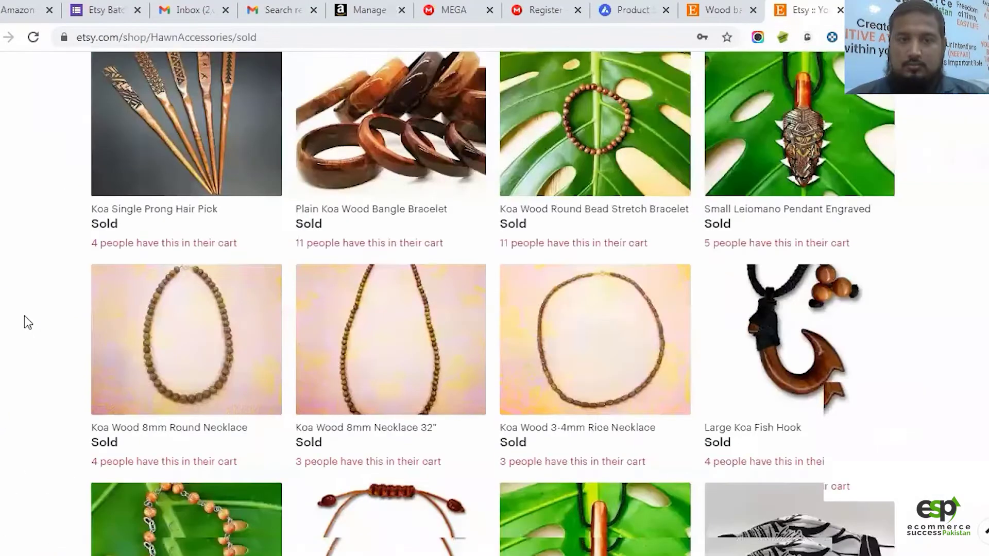
Step: Browse the first rows of the HawnAccessories shop's sold items on Etsy
scroll(25, 318, "up", 6)
scroll(25, 318, "down", 2)
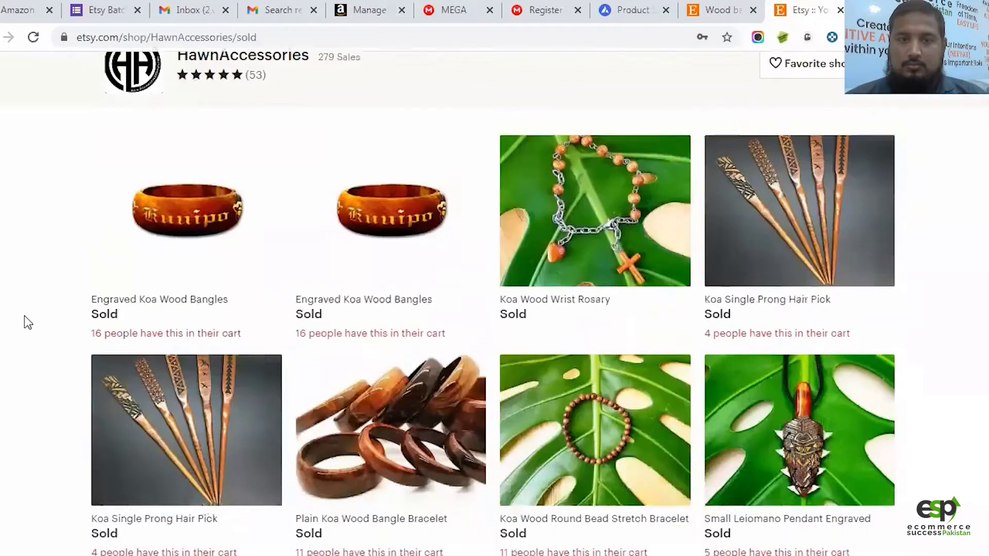
scroll(26, 309, "down", 2)
scroll(29, 304, "up", 4)
scroll(32, 304, "down", 5)
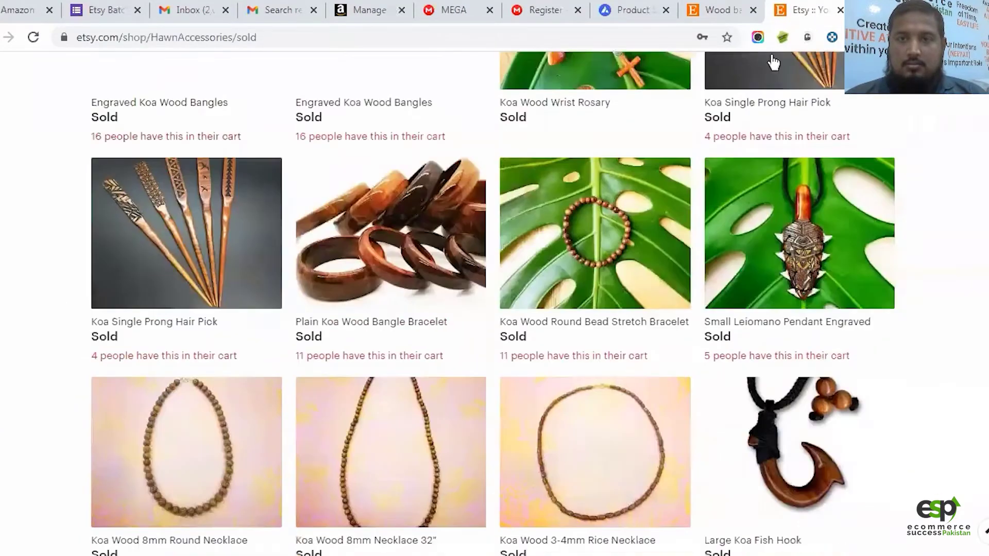
key("ctrl+shift+Tab")
key("ctrl+shift+Tab")
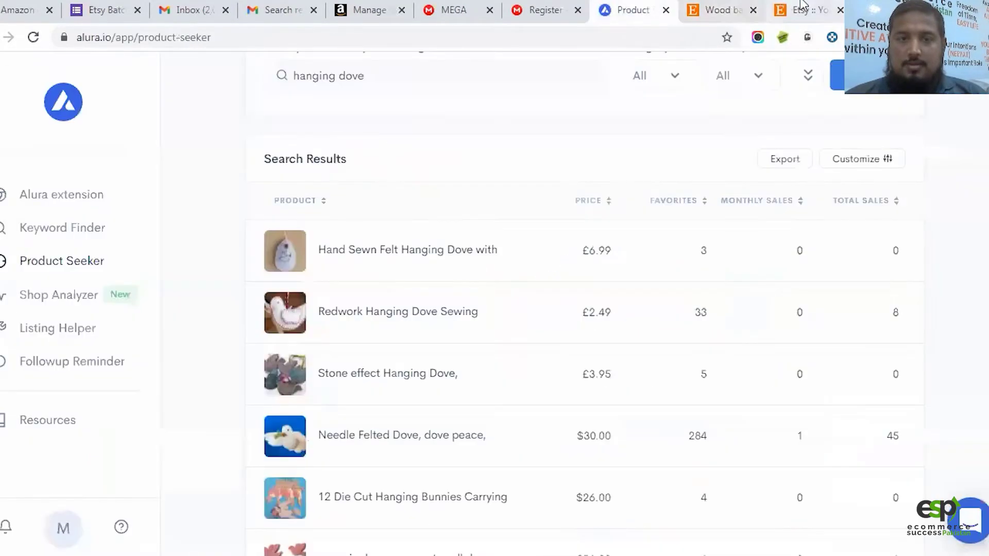
left_click(802, 5)
Step: Open the Plain Koa Wood Bangle Bracelet listing from the sold items in a new tab, keeping the sold items in view
scroll(309, 427, "up", 6)
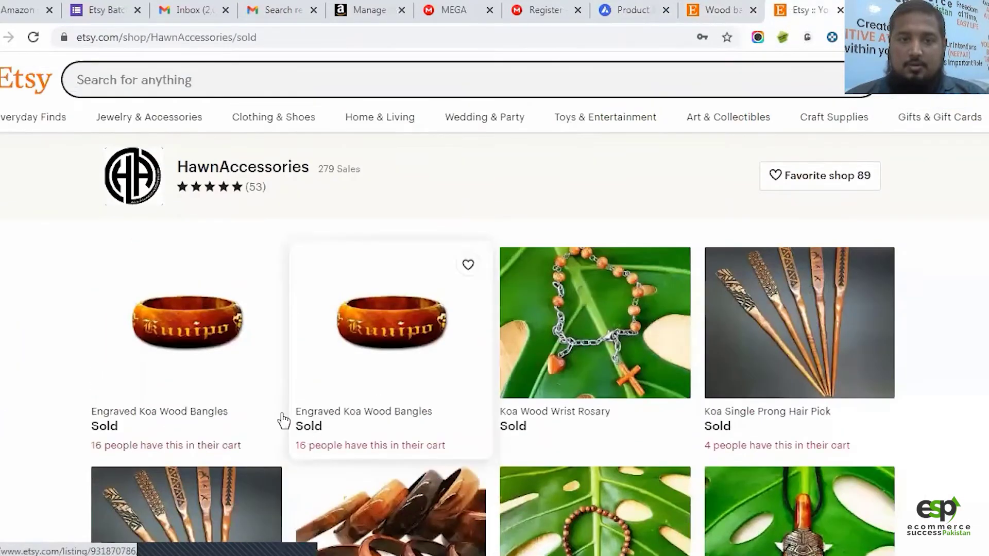
scroll(393, 262, "down", 7)
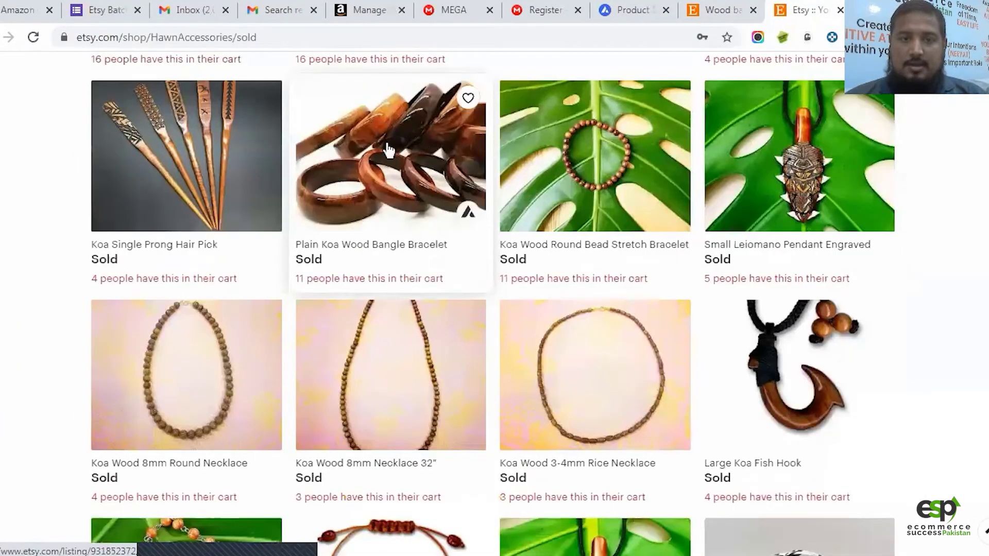
left_click(389, 149)
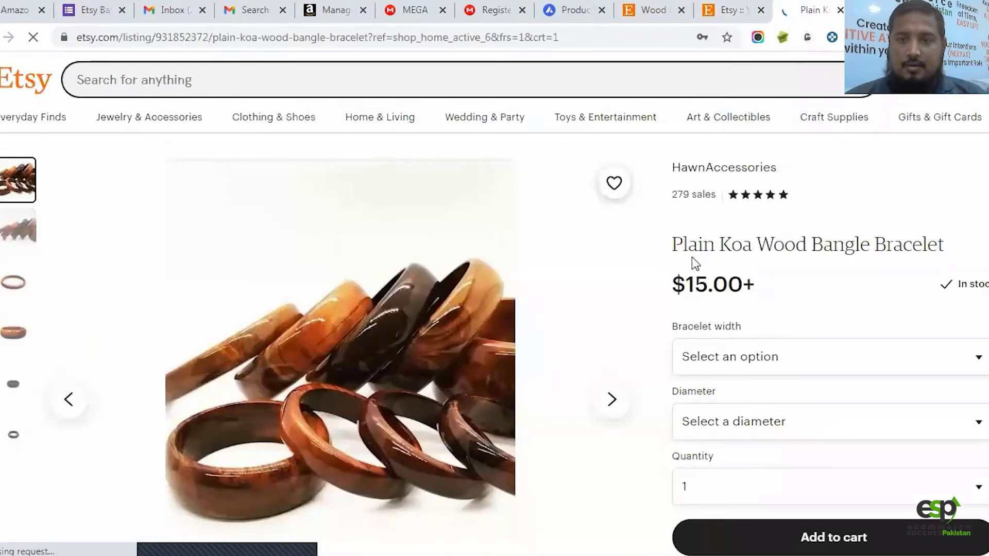
key("ctrl+shift+Tab")
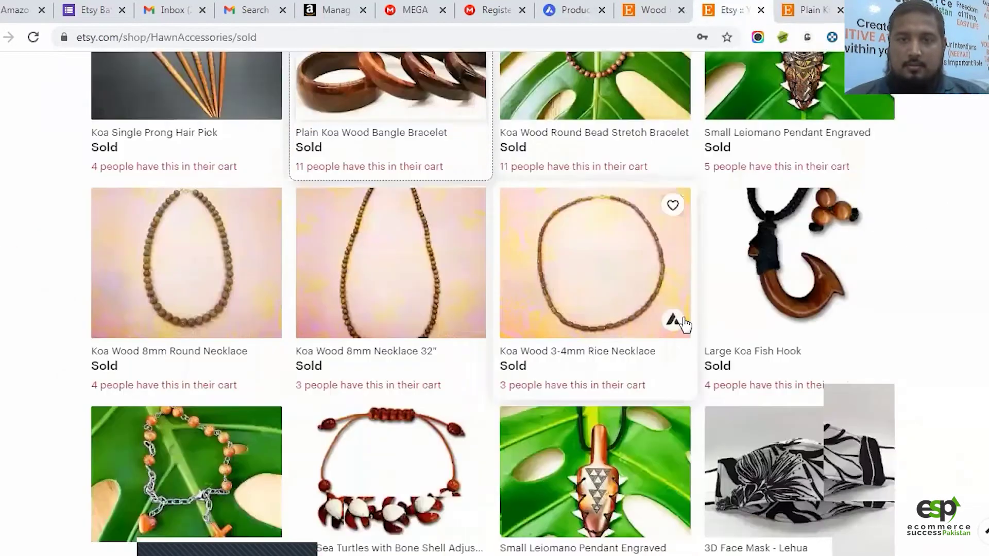
Step: Examine the first page of the shop's sold items for products that sell repeatedly, such as the koa wood bangle
scroll(671, 345, "down", 9)
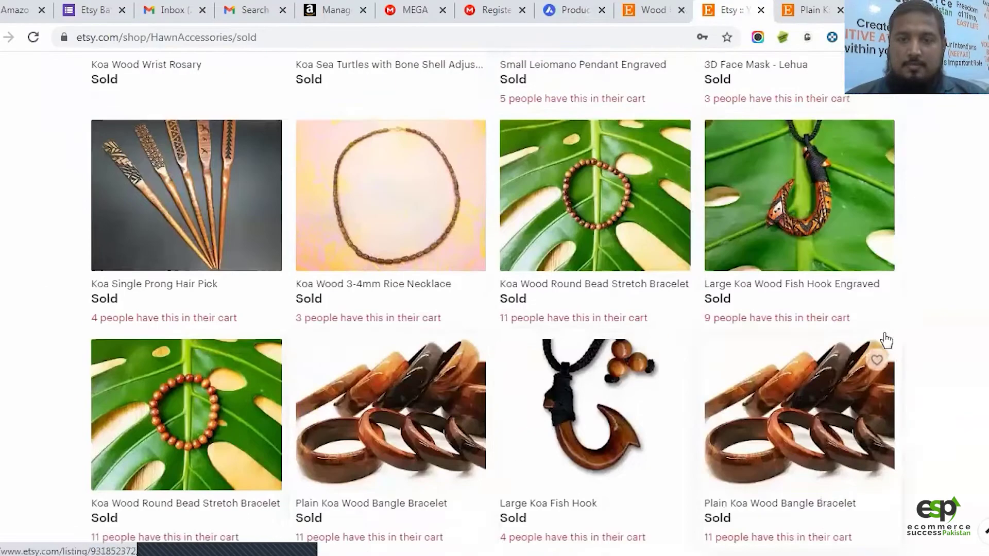
scroll(729, 203, "up", 2)
scroll(758, 221, "down", 6)
scroll(530, 225, "up", 5)
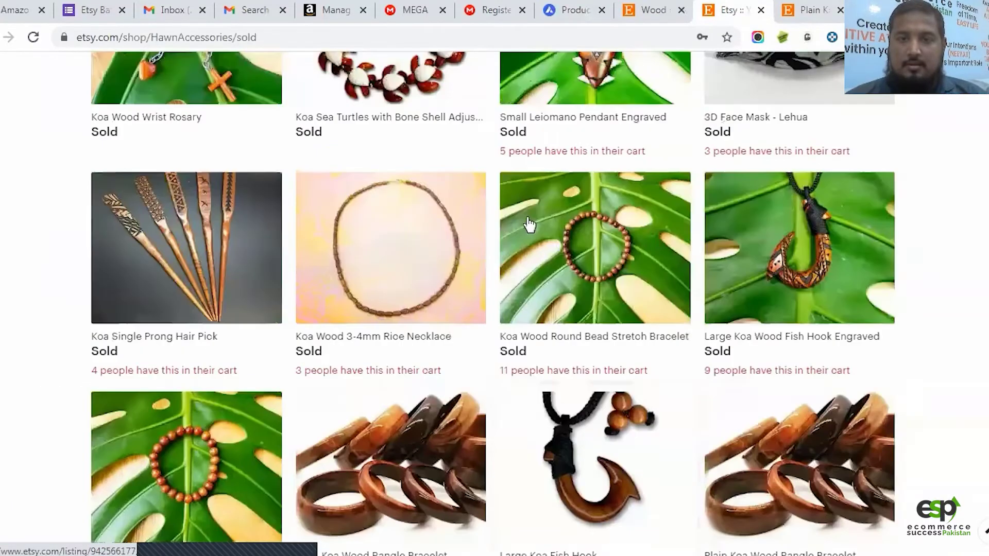
scroll(412, 247, "down", 4)
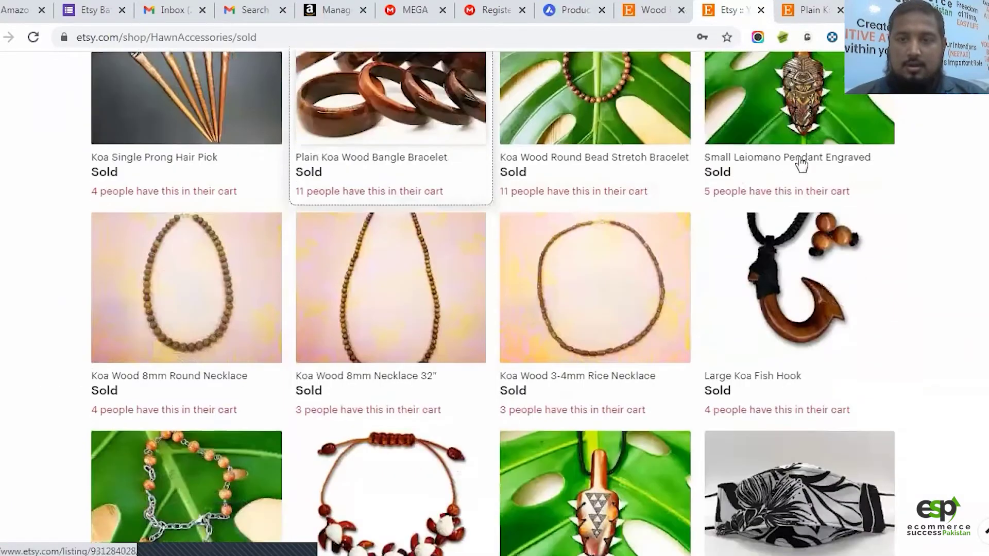
scroll(819, 155, "down", 2)
scroll(783, 219, "down", 7)
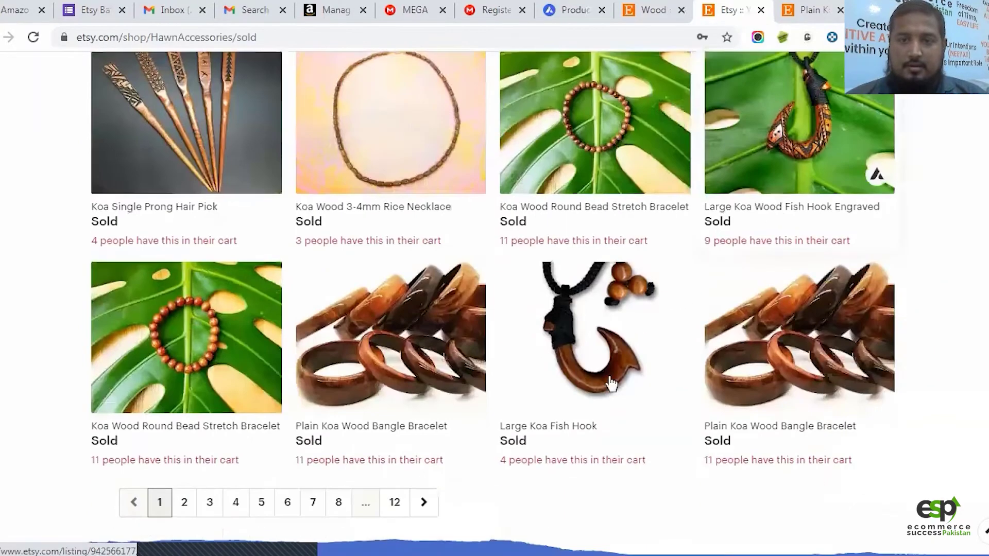
scroll(587, 395, "up", 15)
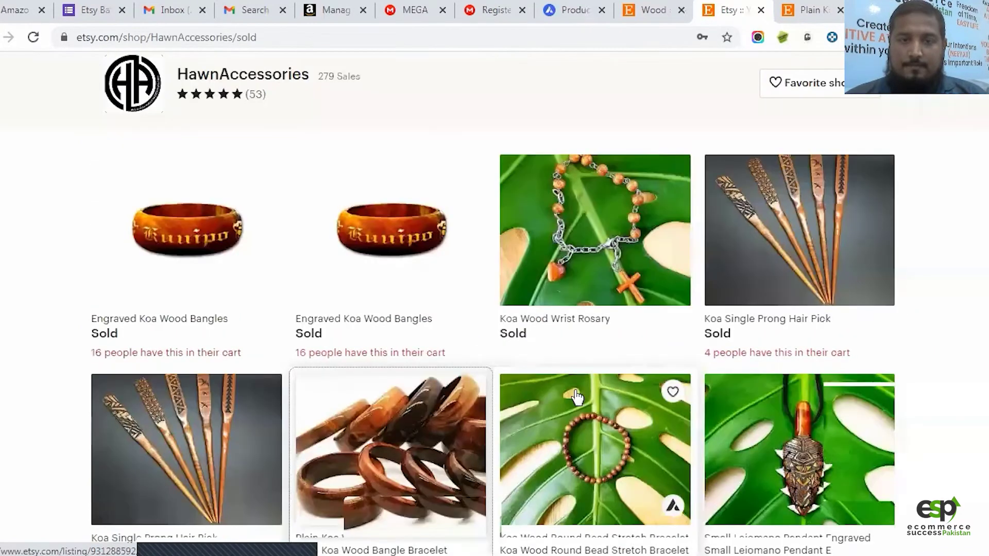
Step: Open page 2 of the HawnAccessories sold items and check which products appear there repeatedly
scroll(576, 397, "down", 15)
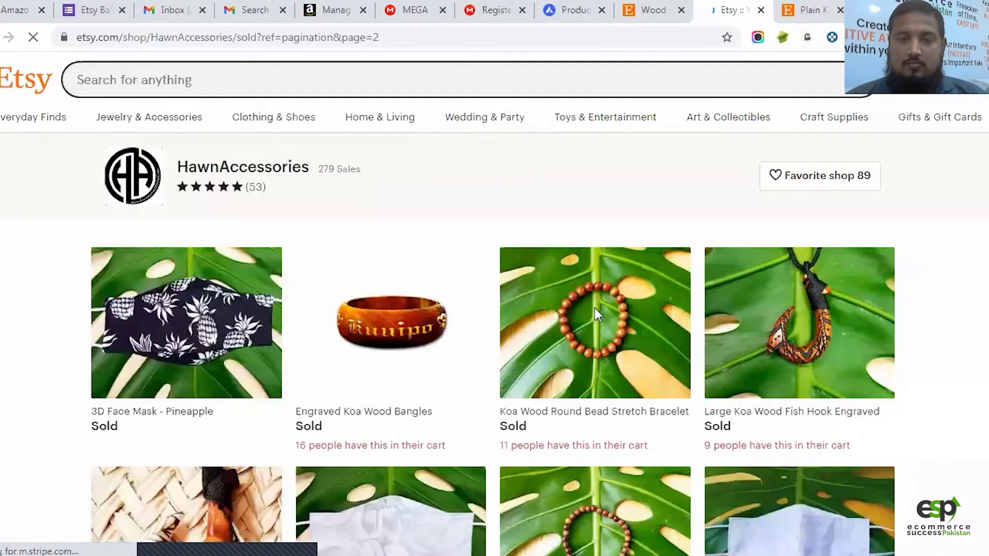
scroll(596, 312, "down", 4)
scroll(595, 314, "down", 10)
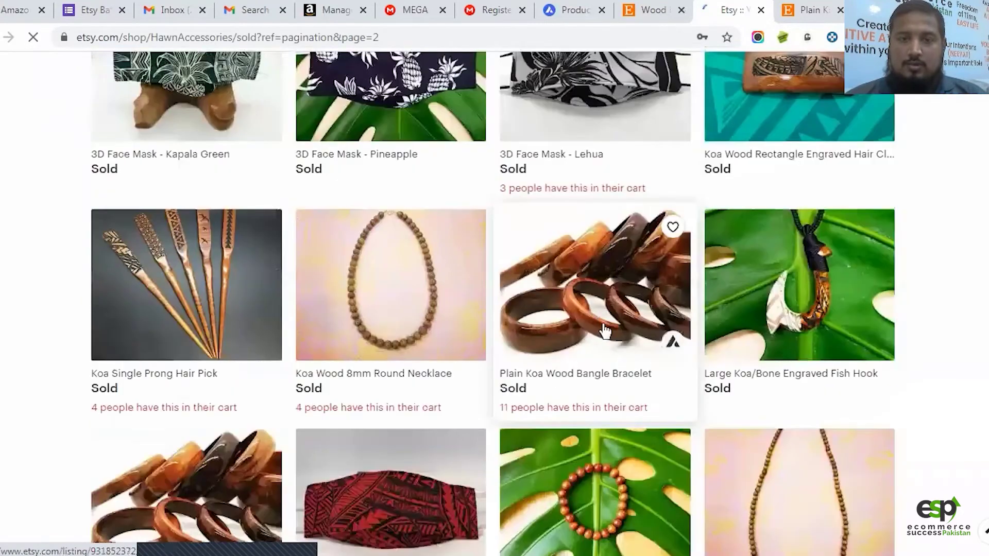
scroll(206, 312, "down", 4)
scroll(365, 375, "up", 4)
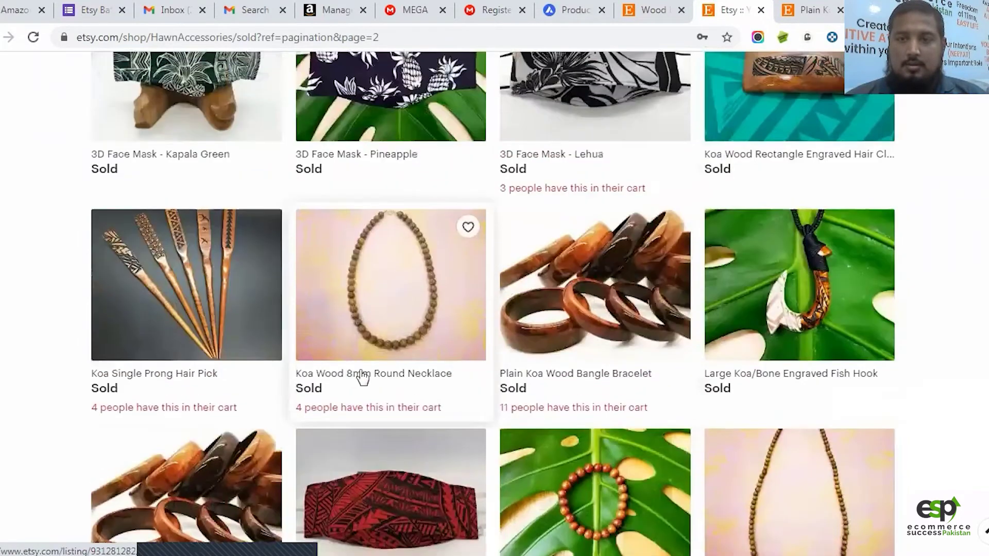
scroll(386, 376, "down", 9)
scroll(627, 351, "up", 6)
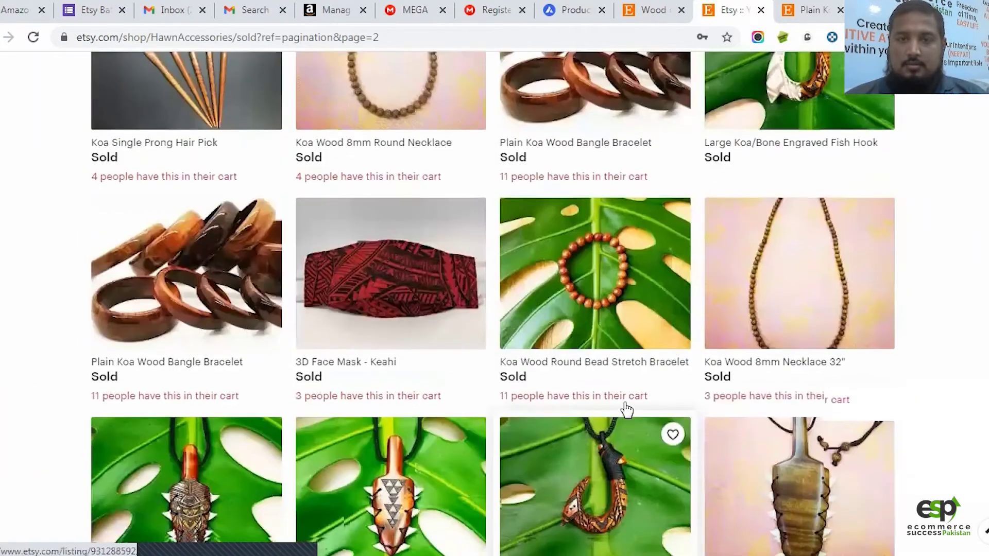
Step: Return to the Plain Koa Wood Bangle Bracelet listing and examine its price, cart interest, details and reviews
left_click(802, 7)
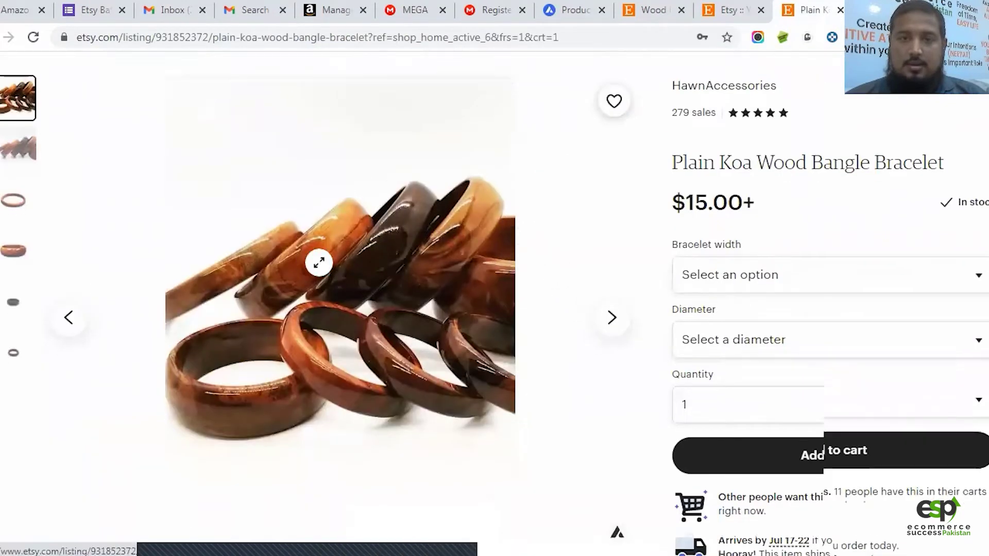
scroll(351, 258, "down", 4)
scroll(386, 257, "up", 4)
scroll(481, 343, "down", 7)
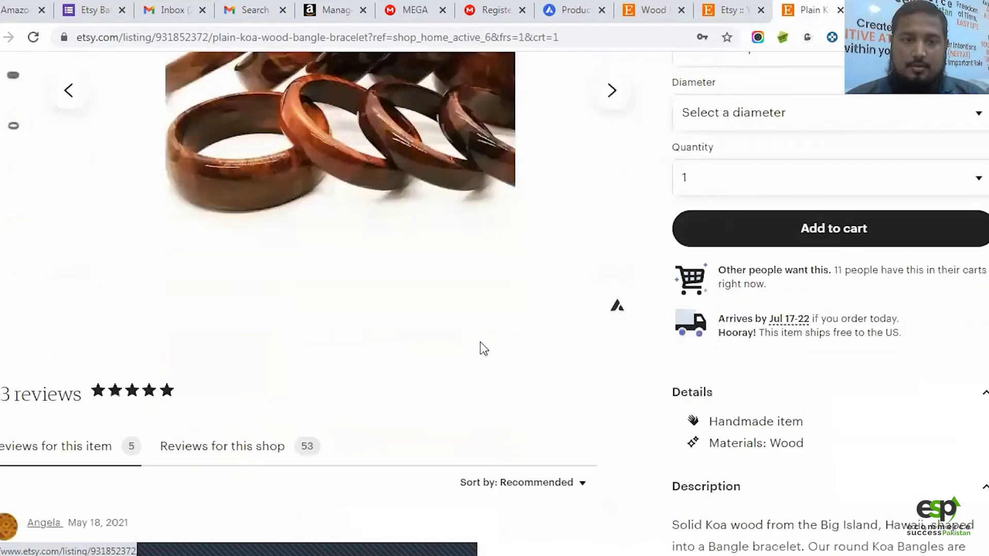
scroll(481, 348, "up", 3)
scroll(16, 348, "down", 3)
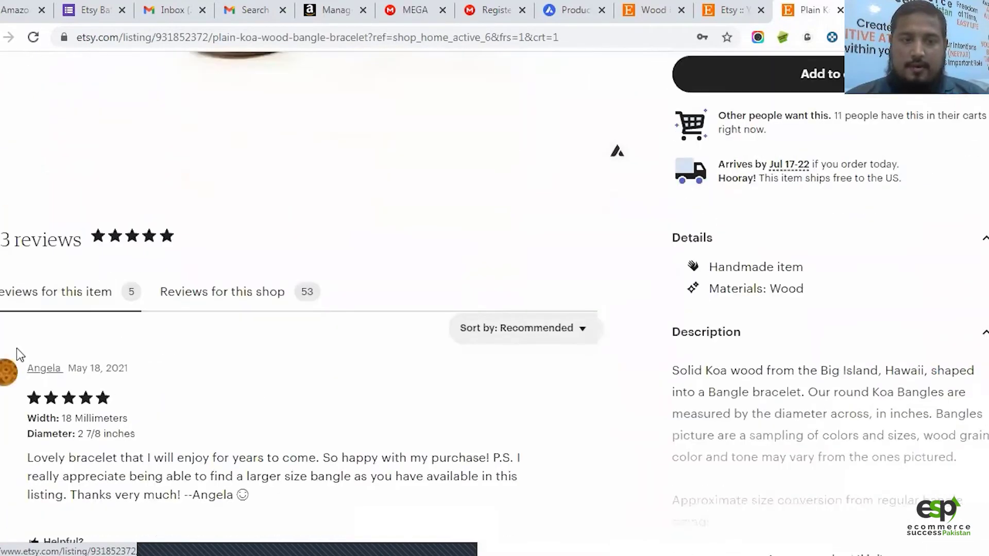
scroll(57, 298, "up", 4)
scroll(335, 258, "up", 3)
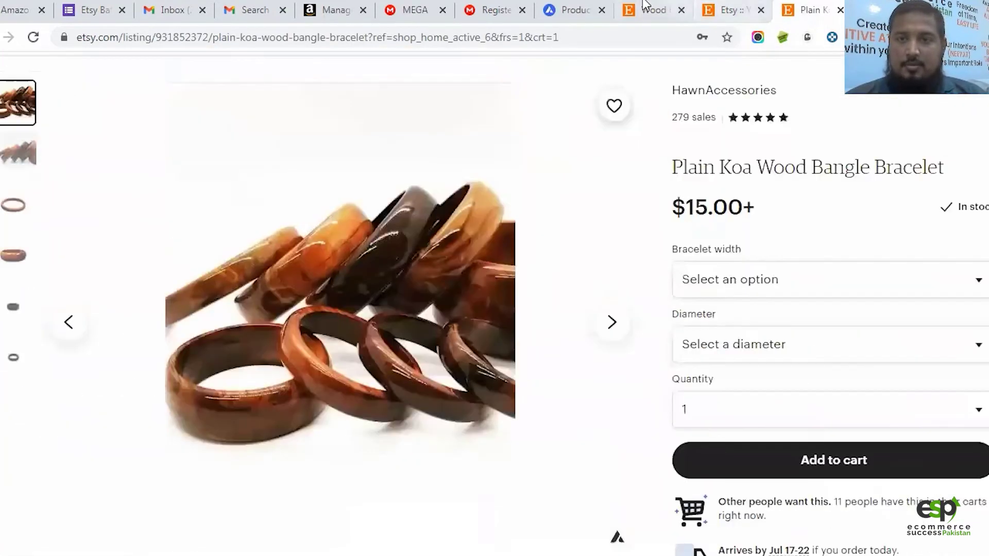
Step: Switch to Alura's Product Seeker and sort the "hanging dove" search results by monthly sales, highest first
left_click(571, 10)
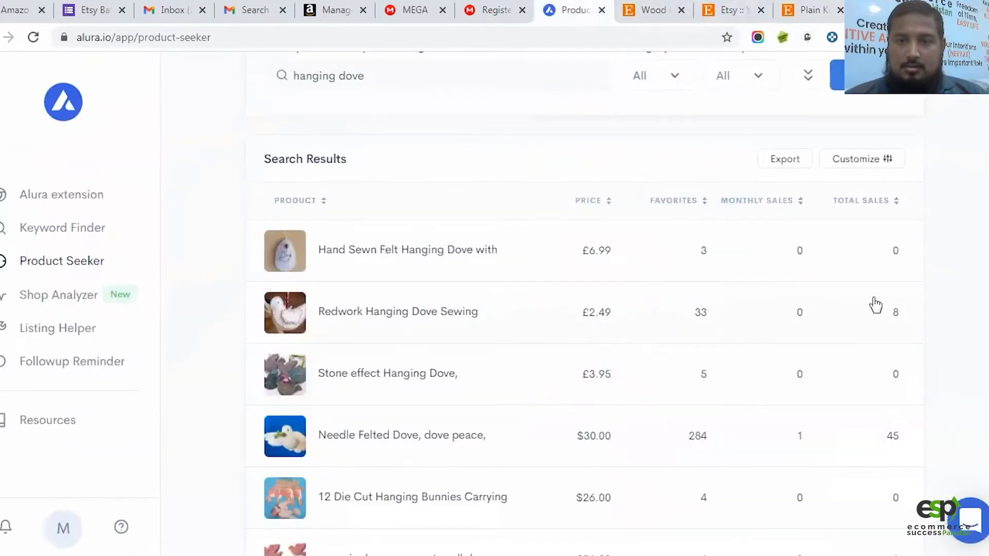
left_click(793, 202)
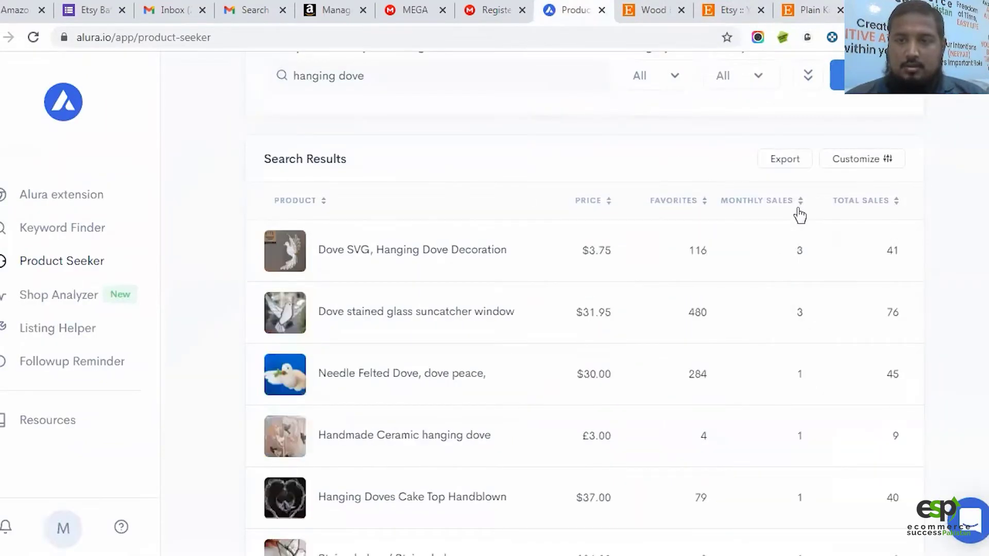
left_click(793, 201)
scroll(966, 246, "down", 1)
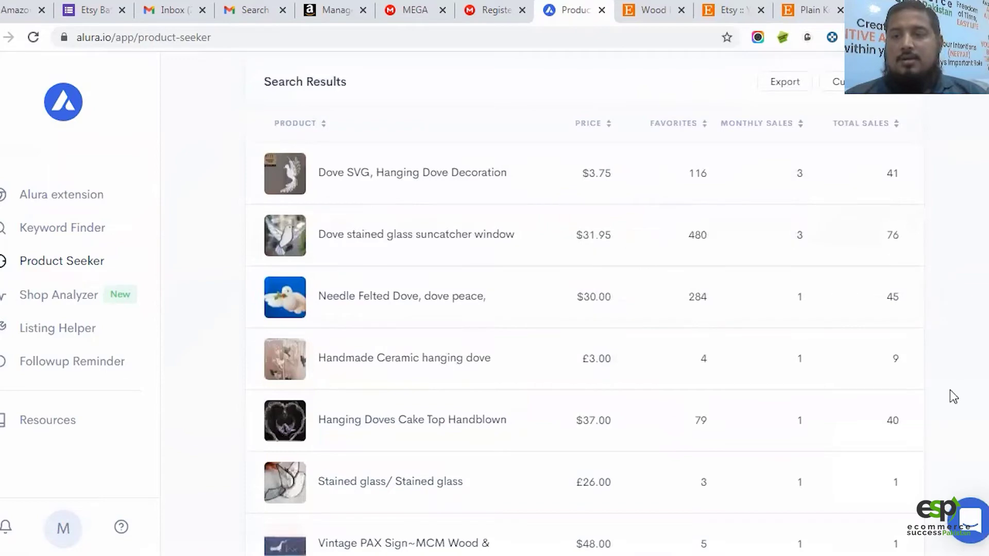
scroll(850, 268, "down", 1)
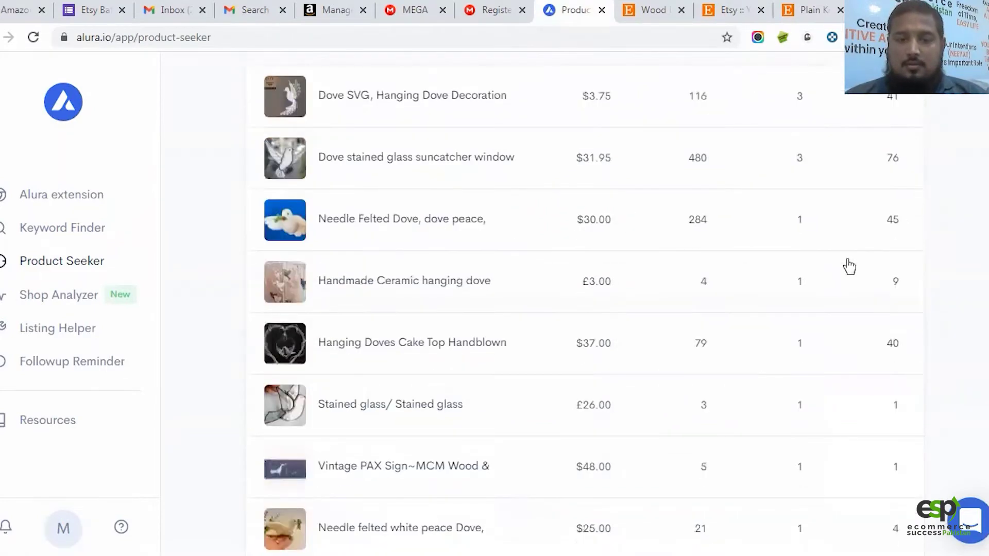
scroll(798, 262, "up", 2)
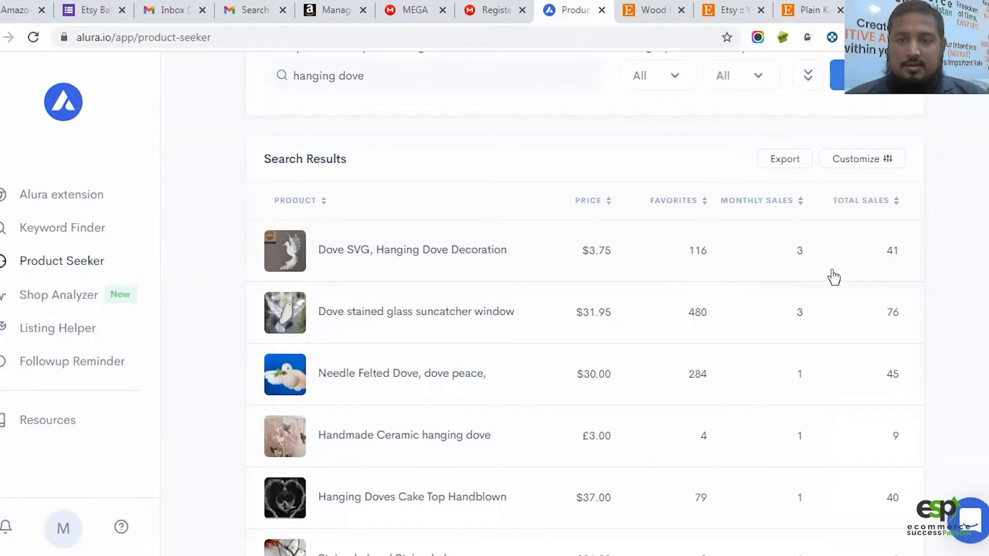
scroll(622, 327, "down", 2)
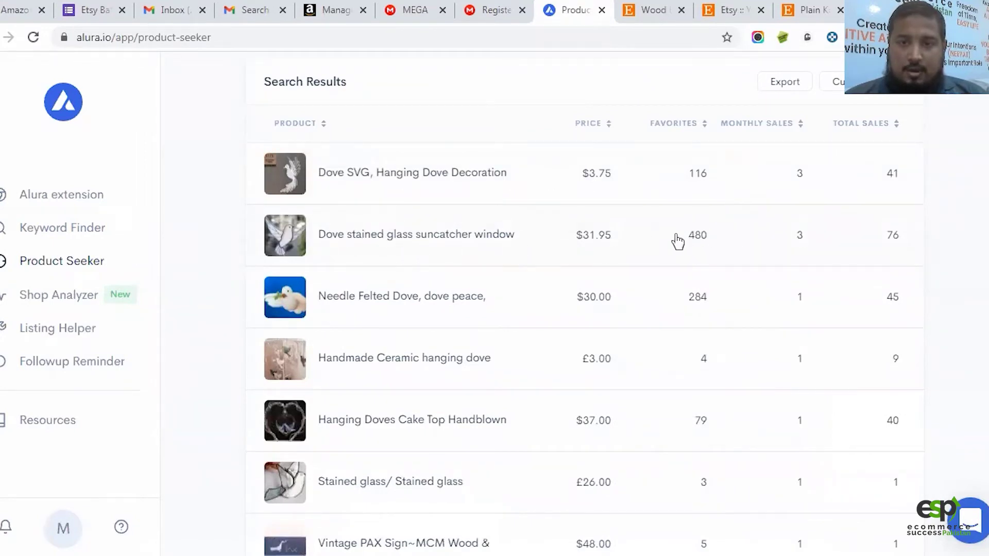
Step: Open the listing details of the Dove stained glass suncatcher and examine its monthly and total sales and revenue
left_click(474, 237)
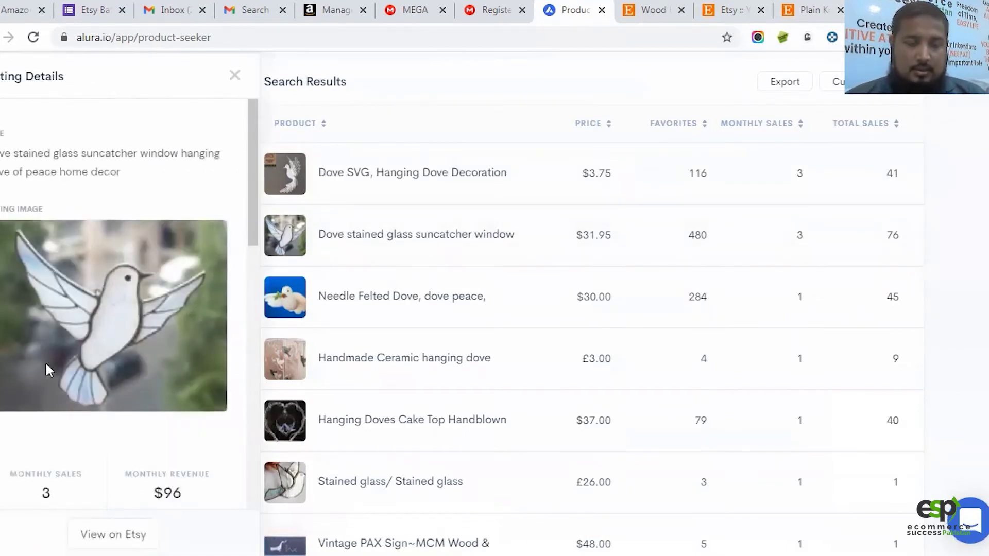
scroll(103, 361, "down", 3)
scroll(106, 361, "up", 3)
scroll(106, 360, "down", 3)
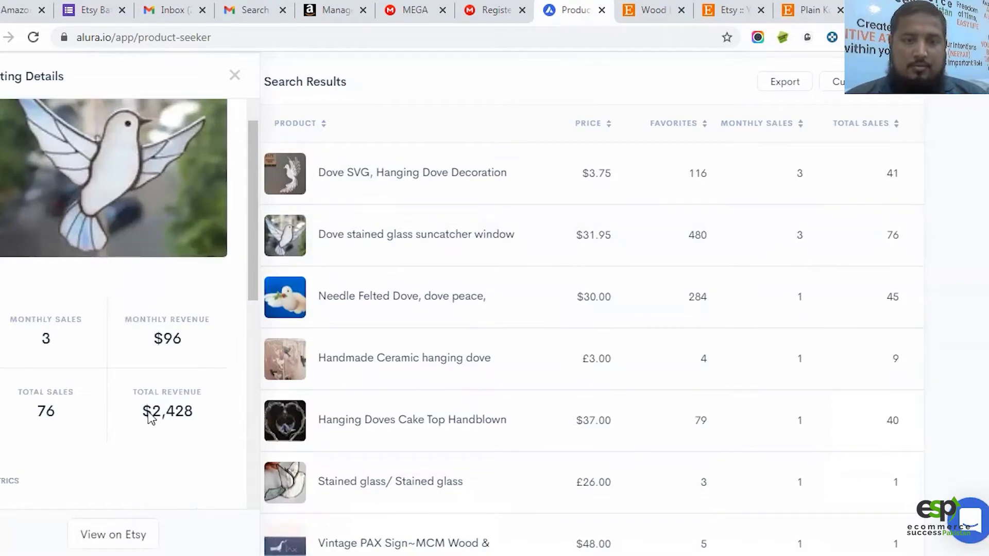
left_click_drag(148, 411, 196, 405)
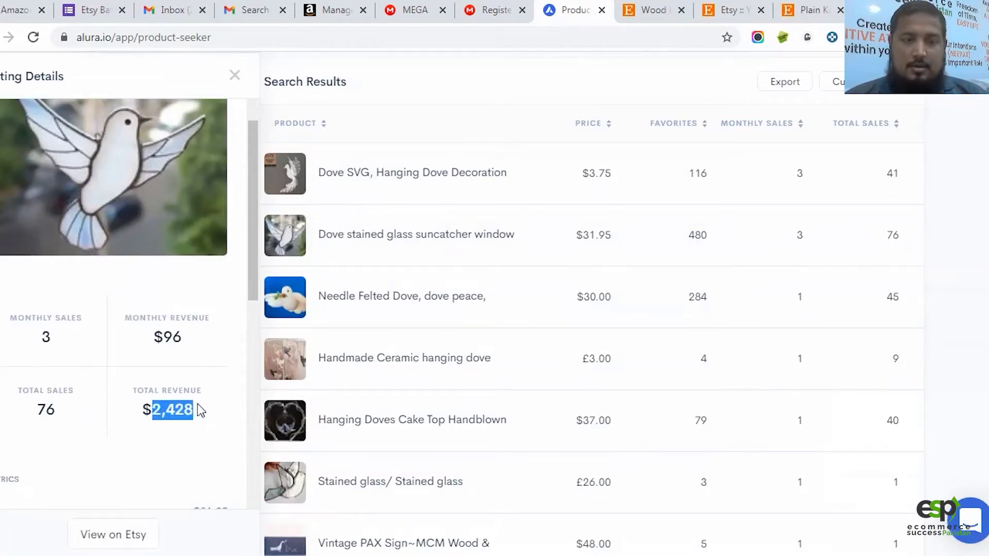
scroll(197, 405, "down", 3)
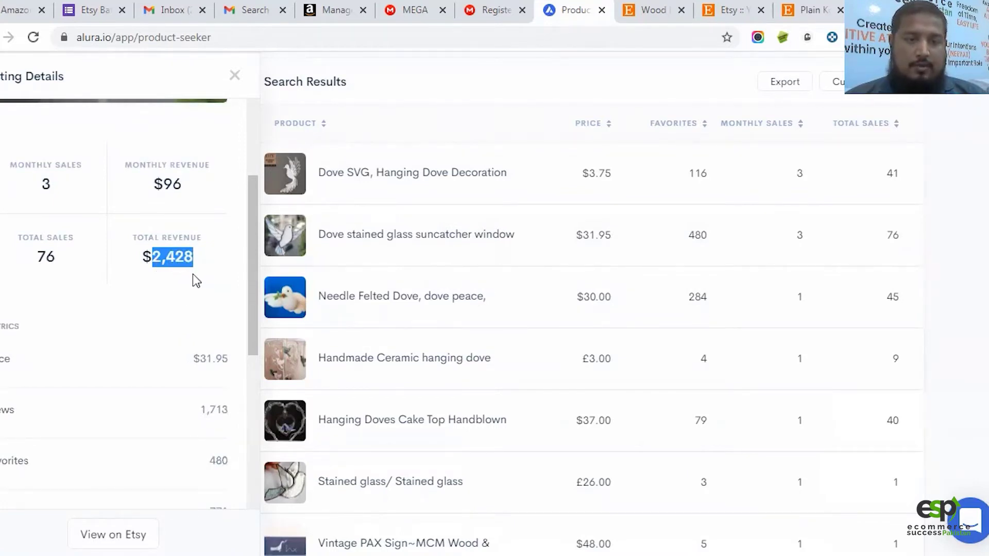
Step: Examine the stained glass dove's metrics, focusing on its price and listing age
scroll(193, 280, "down", 3)
scroll(181, 255, "up", 2)
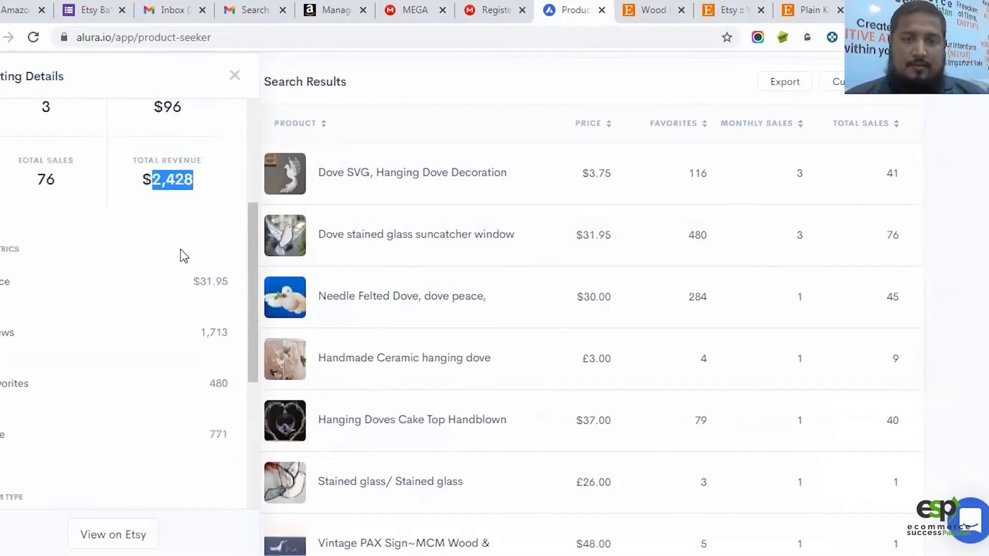
scroll(215, 300, "up", 2)
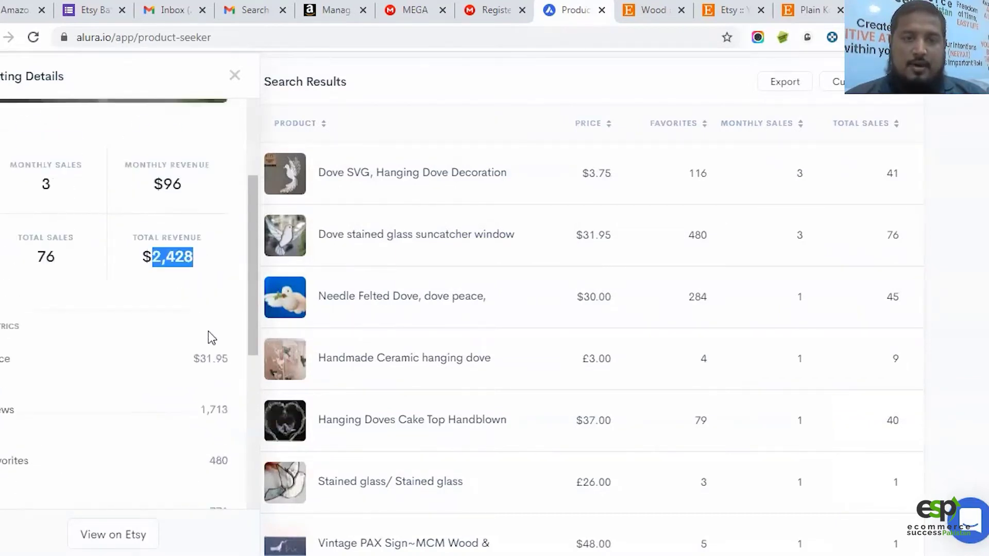
left_click_drag(195, 361, 222, 362)
scroll(211, 362, "down", 3)
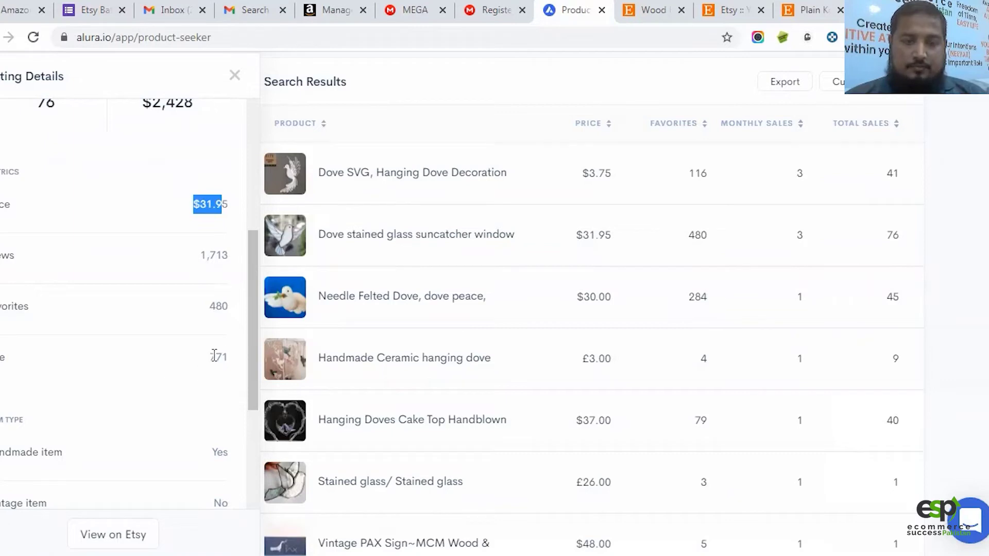
left_click_drag(208, 357, 230, 357)
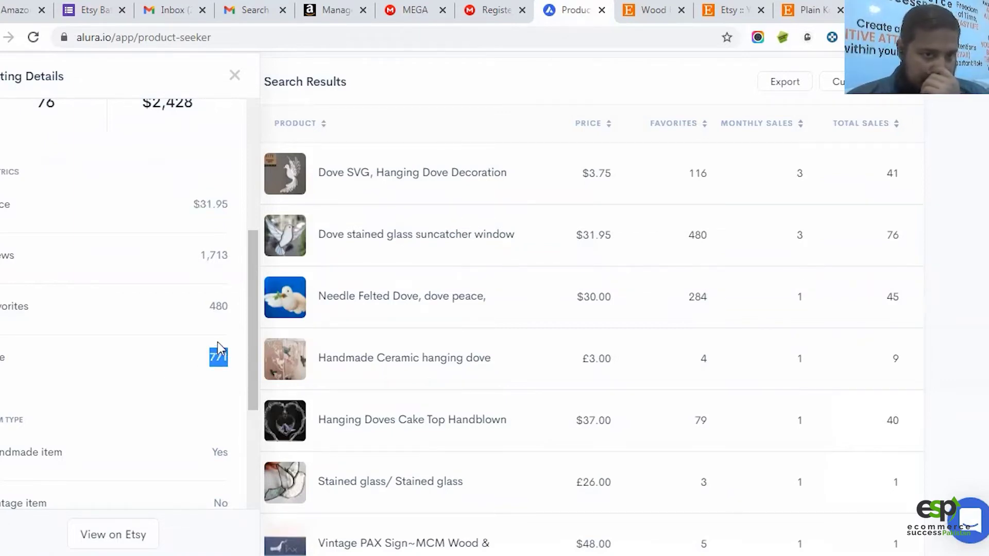
Step: Review the stained glass dove's image, item type attributes and tags in the listing details
scroll(206, 353, "up", 10)
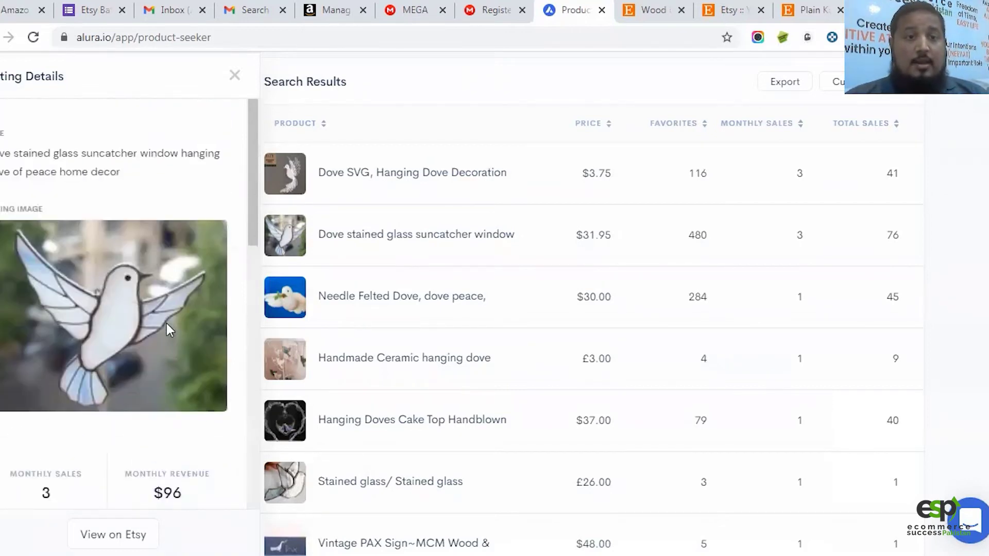
scroll(64, 242, "down", 15)
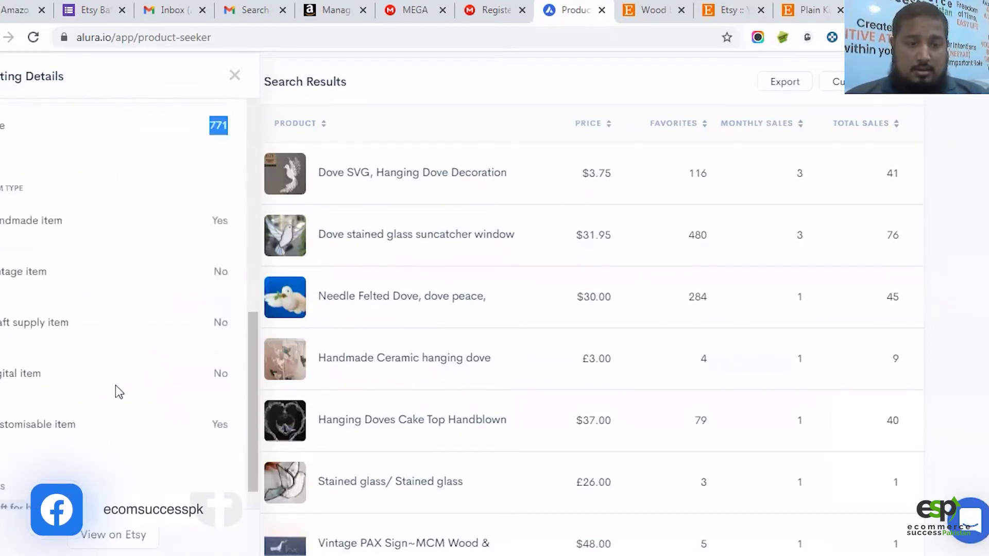
scroll(108, 533, "down", 1)
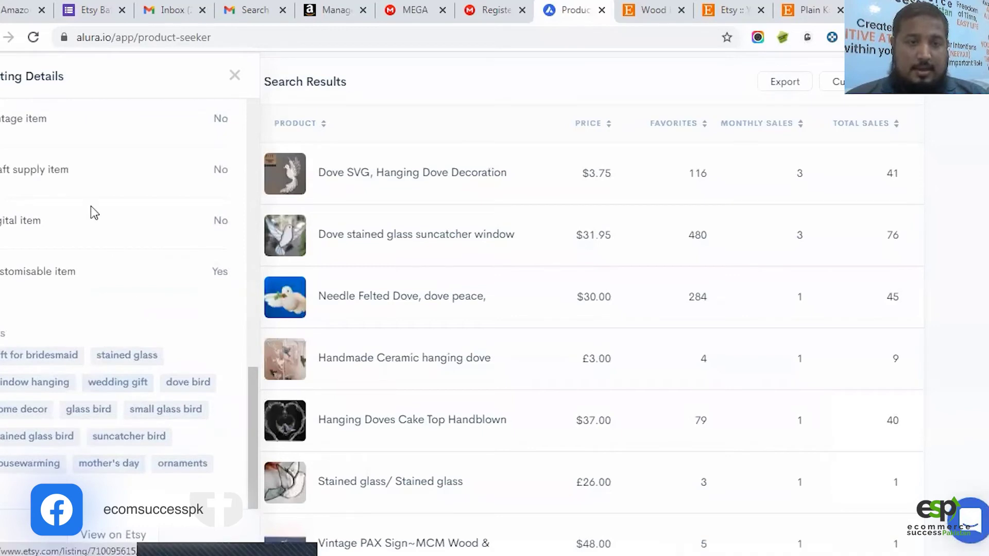
scroll(88, 217, "up", 6)
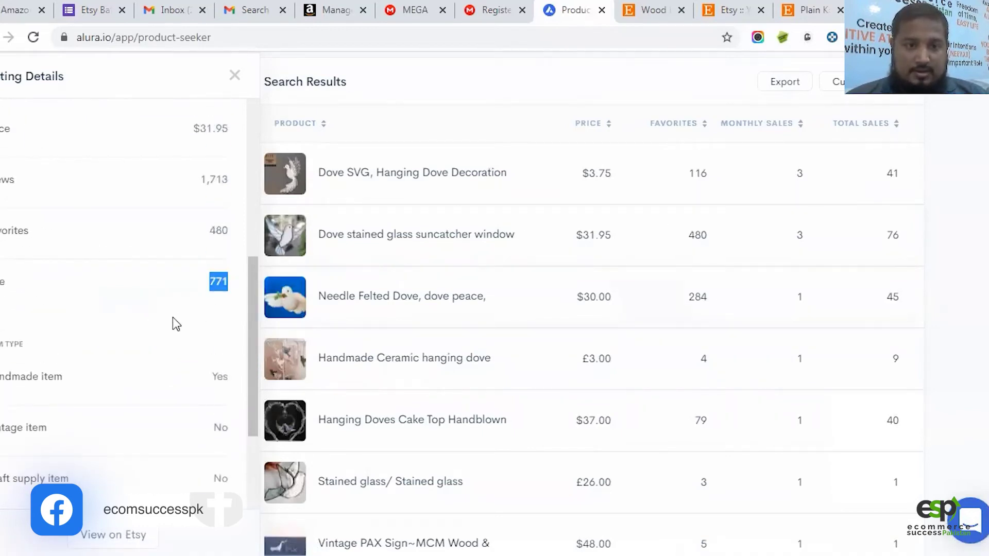
scroll(180, 360, "down", 7)
scroll(181, 360, "up", 2)
scroll(183, 351, "down", 2)
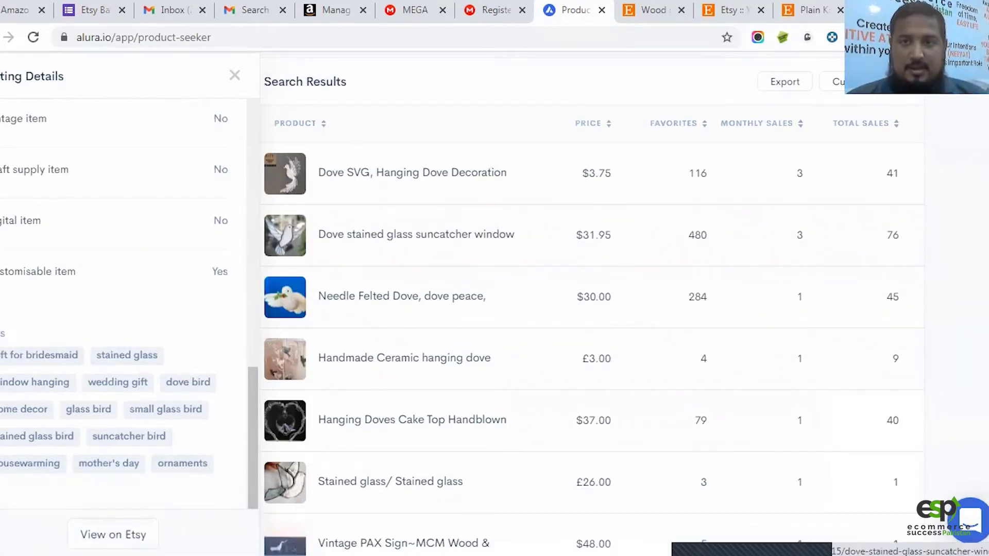
Step: Open the stained glass dove listing on Etsy, check its price and cart interest, and return to Product Seeker
middle_click(116, 533)
left_click(573, 6)
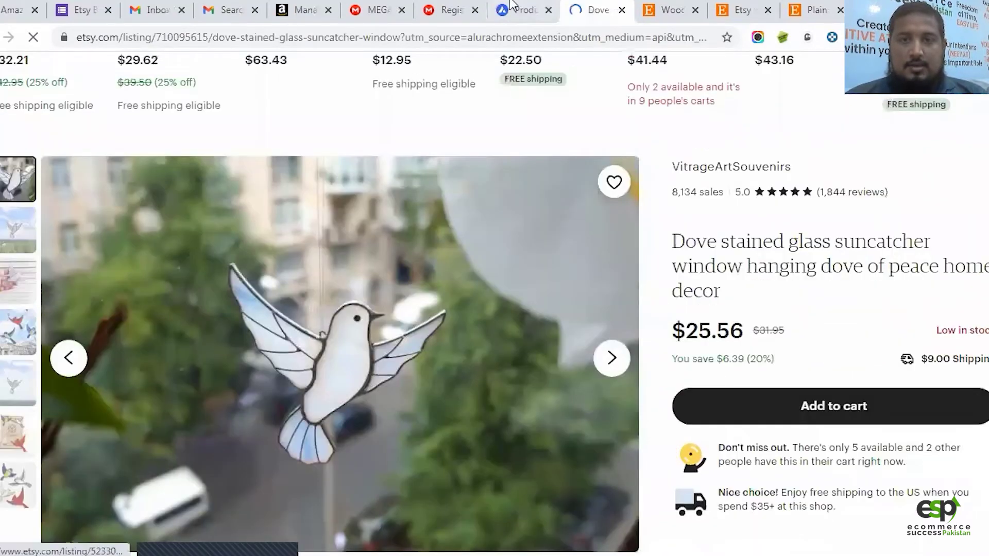
key("ctrl+shift+Tab")
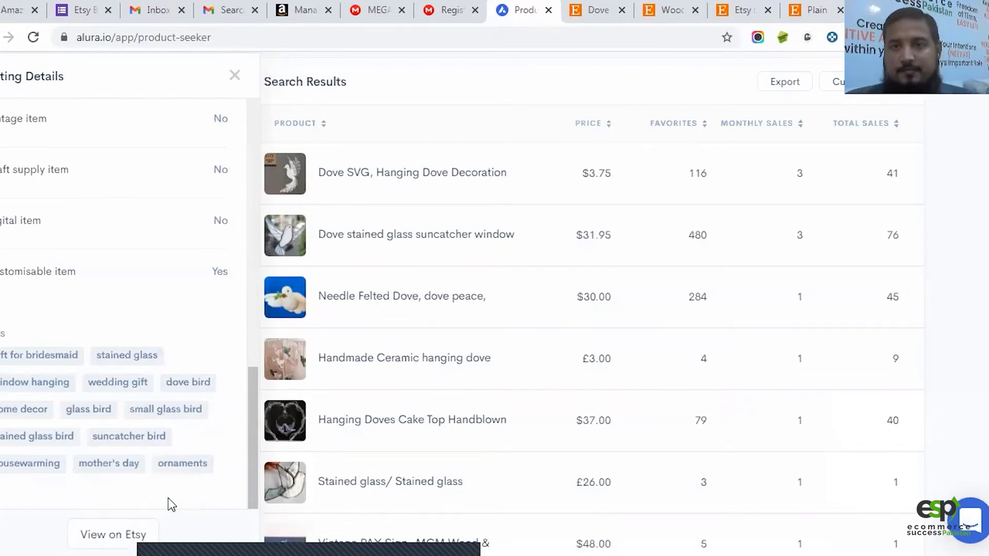
left_click(606, 8)
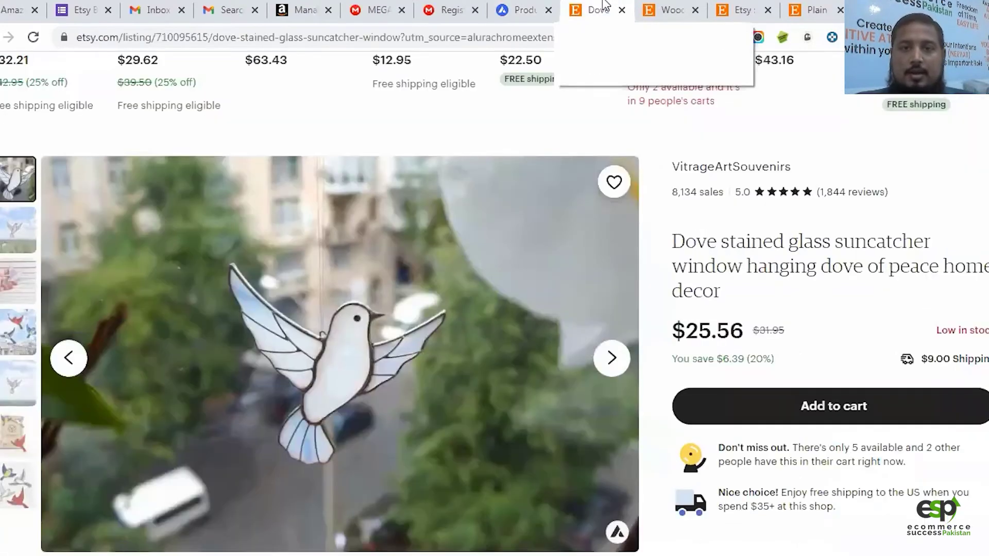
left_click(523, 10)
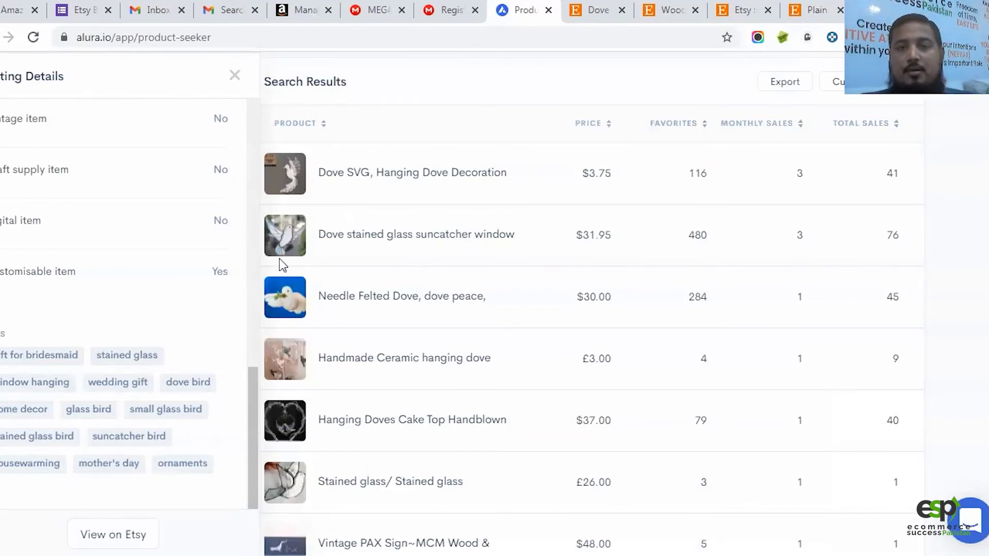
Step: Recheck the stained glass dove's sales figures, then close its Etsy page and its listing details
scroll(108, 330, "up", 8)
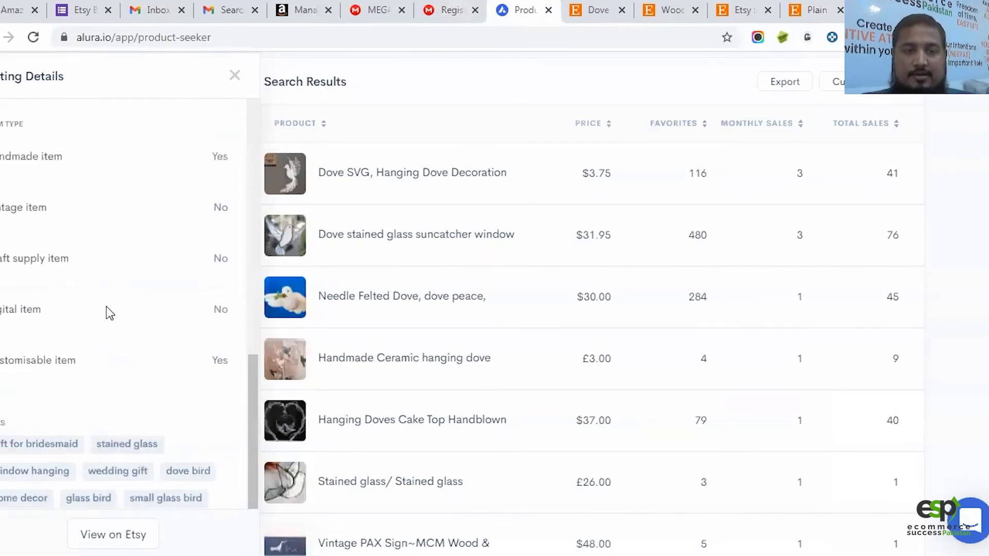
scroll(105, 376, "up", 5)
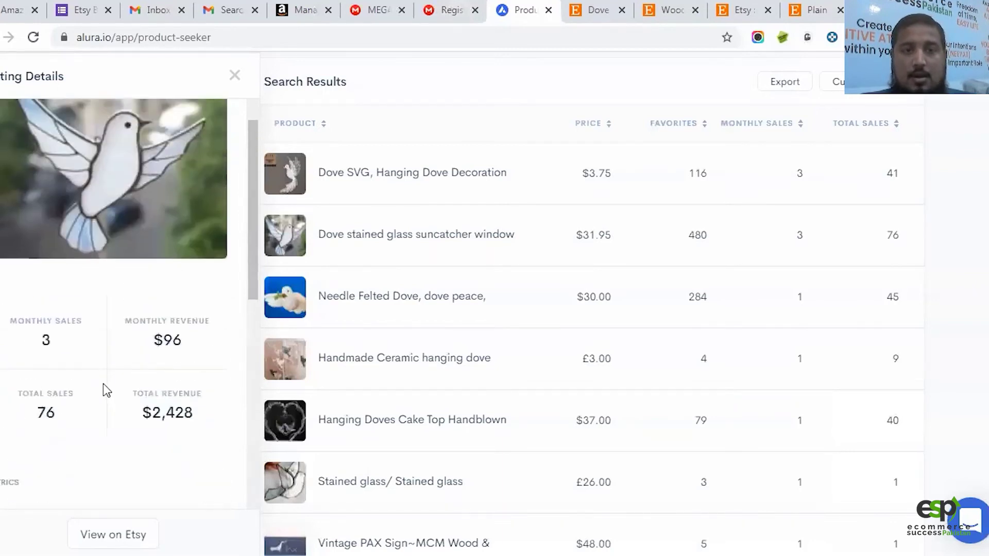
left_click(622, 10)
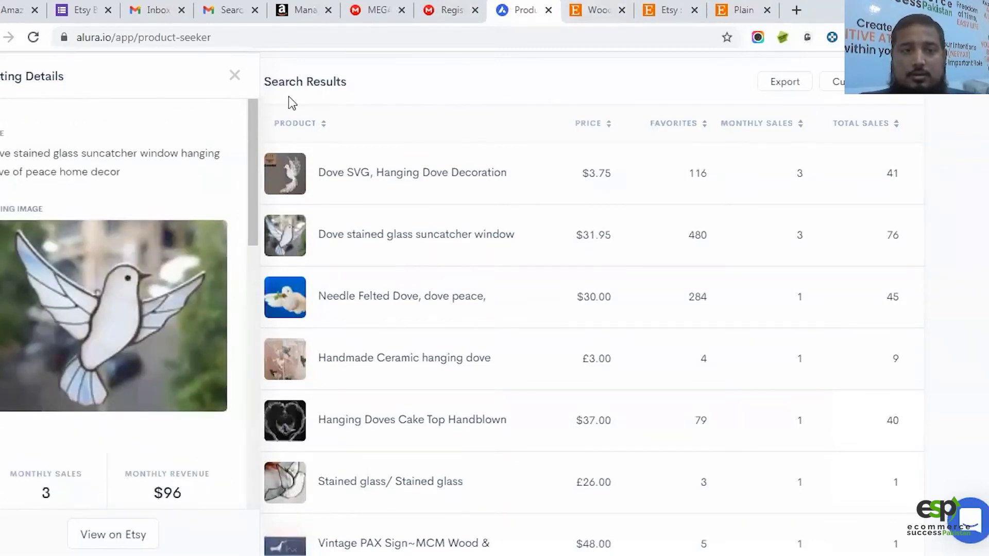
left_click(235, 76)
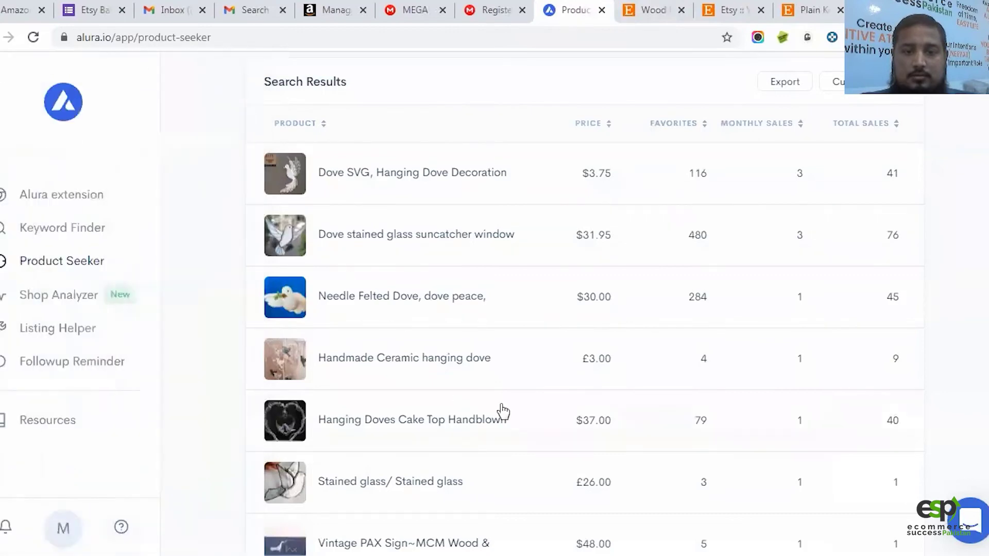
Step: Look through the remaining hanging dove search results for other products with monthly sales
scroll(503, 401, "down", 5)
scroll(490, 375, "down", 3)
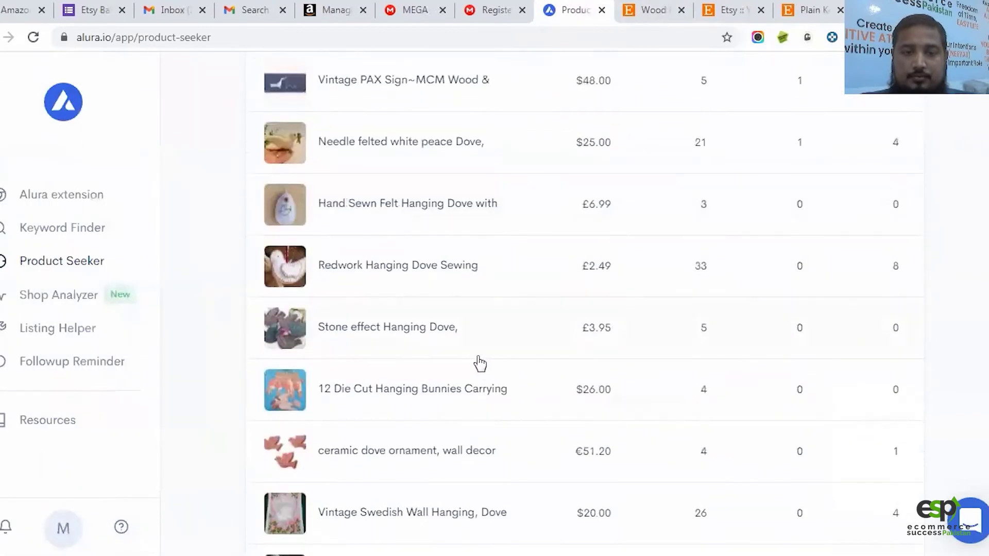
scroll(471, 345, "down", 5)
scroll(468, 340, "up", 5)
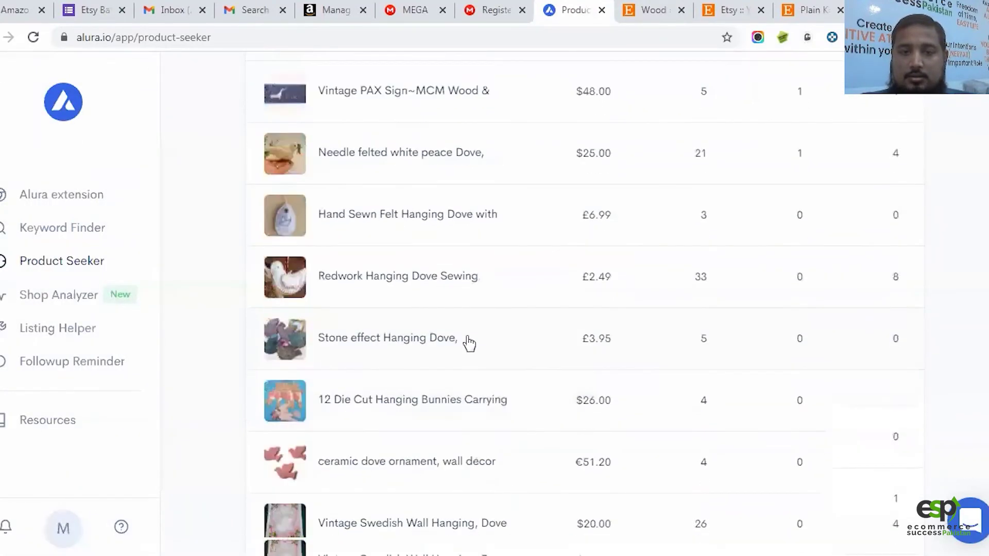
scroll(467, 340, "up", 6)
scroll(431, 287, "up", 2)
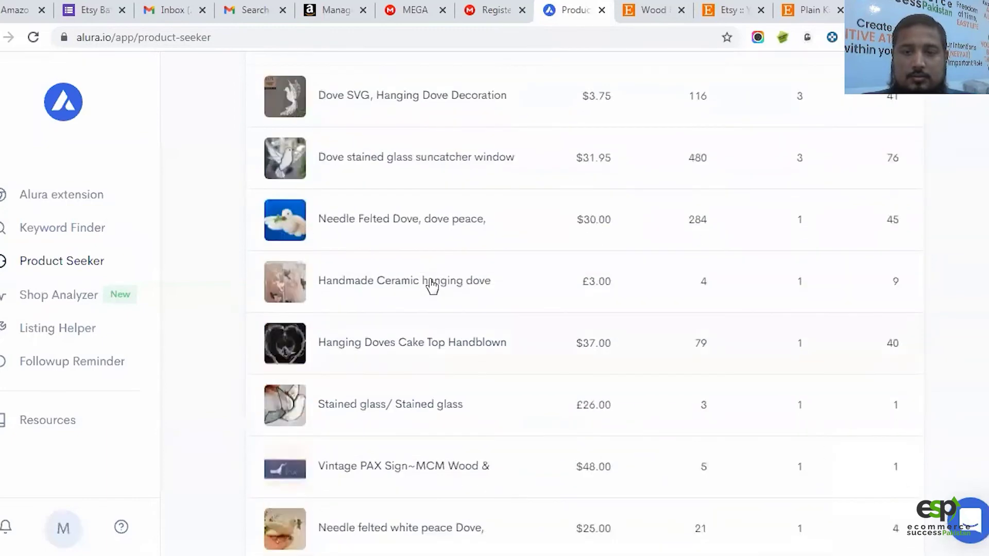
Step: Open the details of Hanging Doves Cake Top Handblown, load its Etsy page, and examine its price, age, favorites and views
scroll(432, 290, "down", 1)
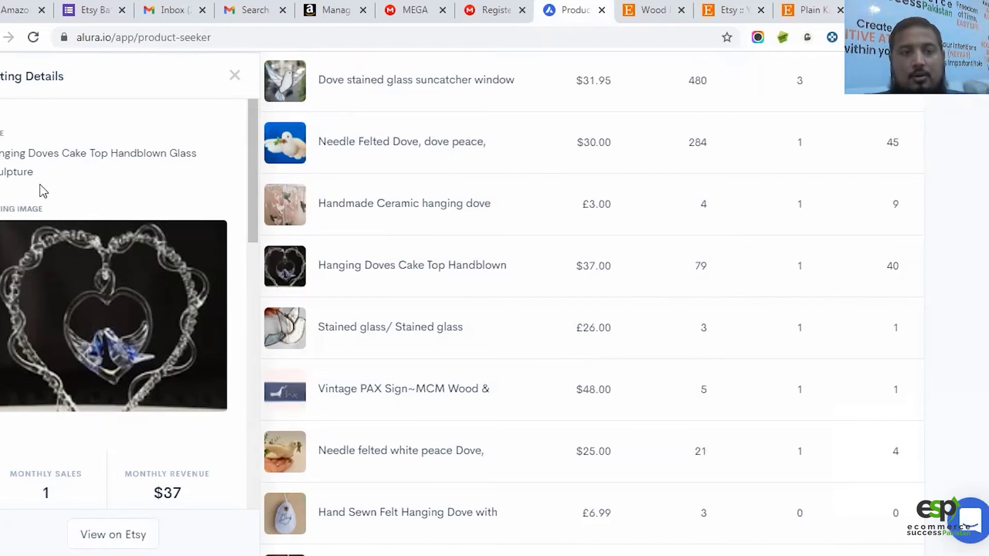
scroll(83, 190, "down", 7)
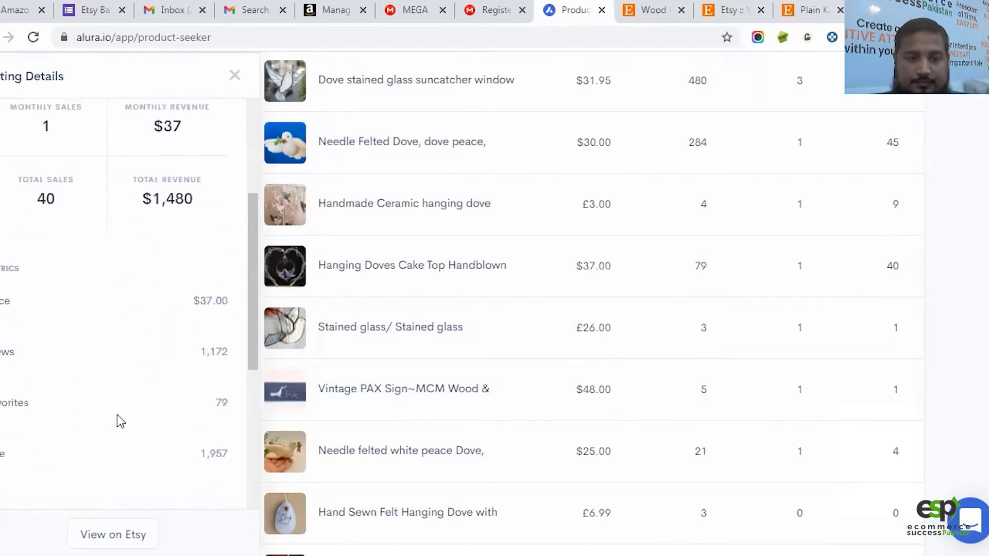
left_click(128, 534)
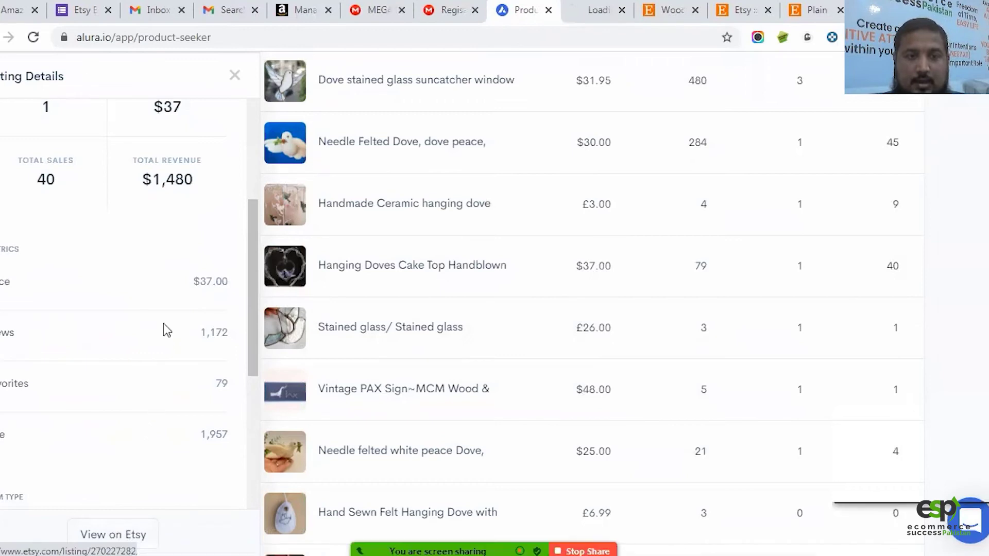
left_click_drag(199, 281, 204, 281)
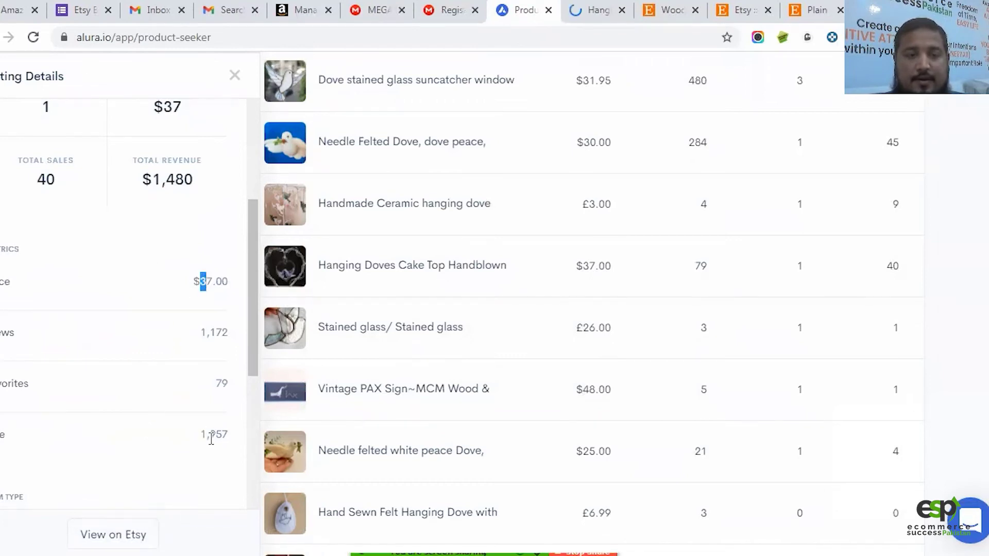
left_click_drag(212, 438, 226, 430)
double_click(221, 385)
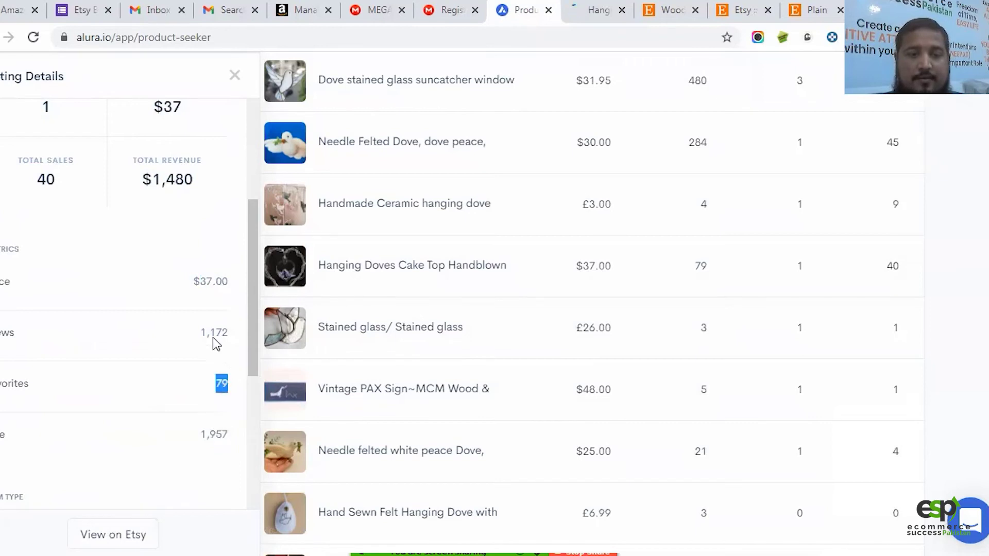
left_click_drag(199, 335, 223, 334)
scroll(202, 400, "down", 5)
scroll(202, 401, "up", 8)
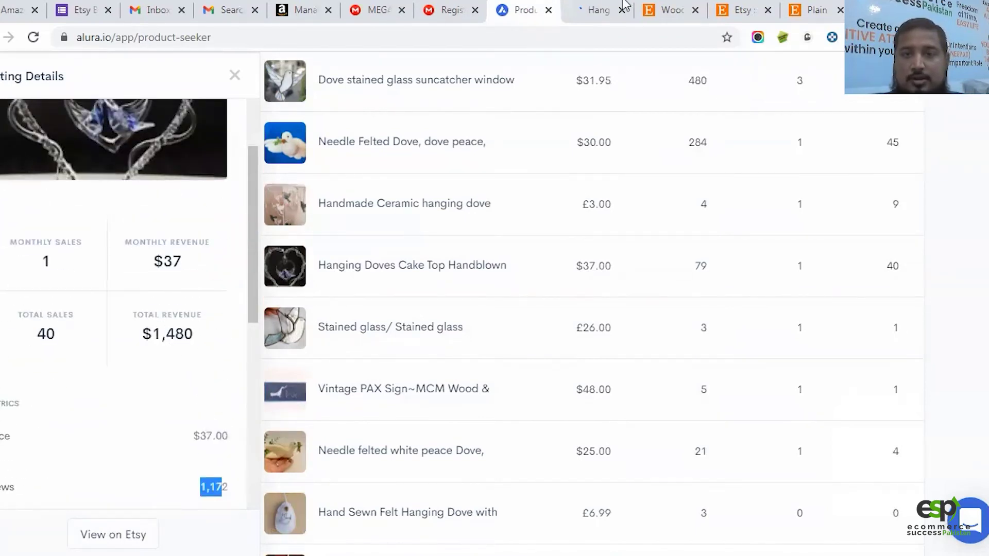
Step: Switch to the Hanging Doves Cake Top Handblown Glass Sculpture on Etsy and examine its price, materials, description and reviews
left_click(598, 5)
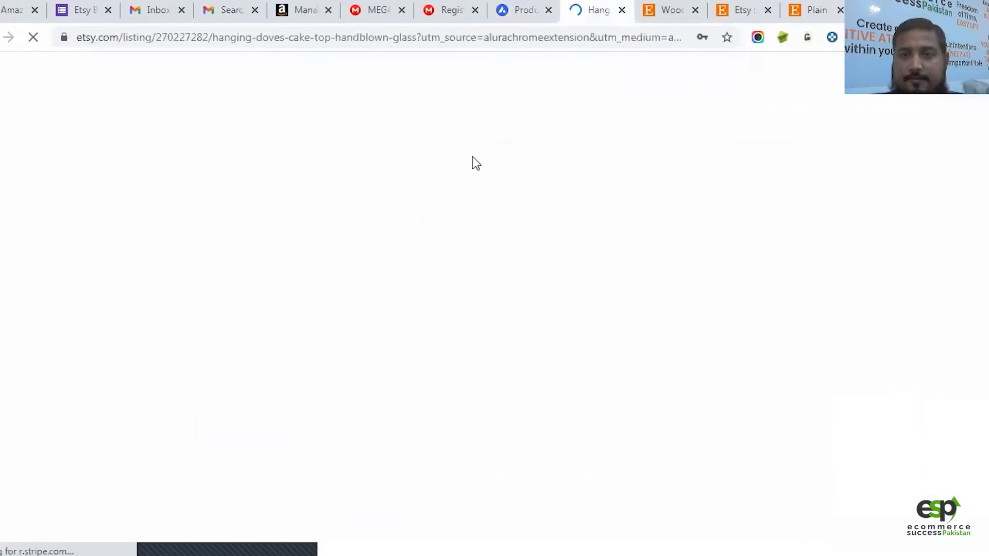
left_click(521, 10)
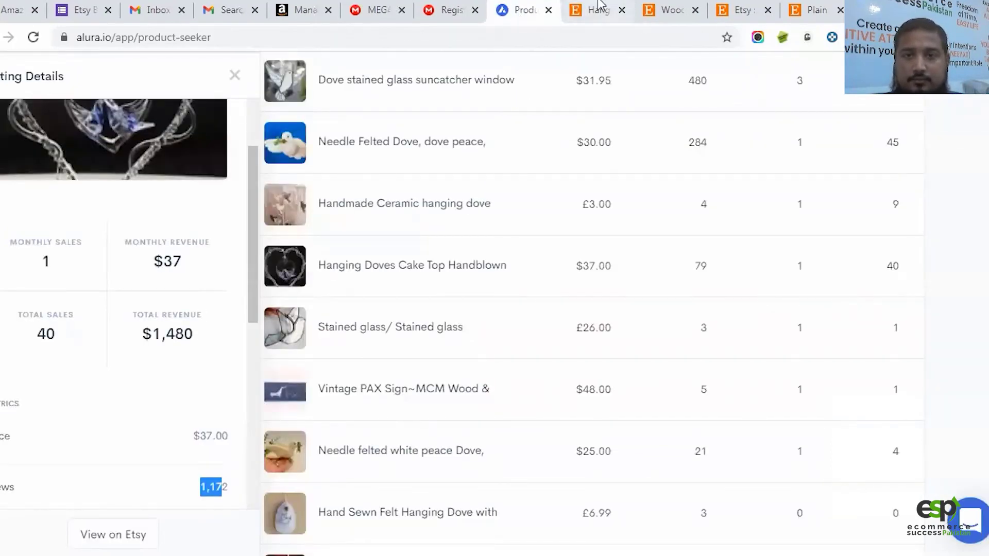
left_click(598, 10)
scroll(297, 304, "up", 2)
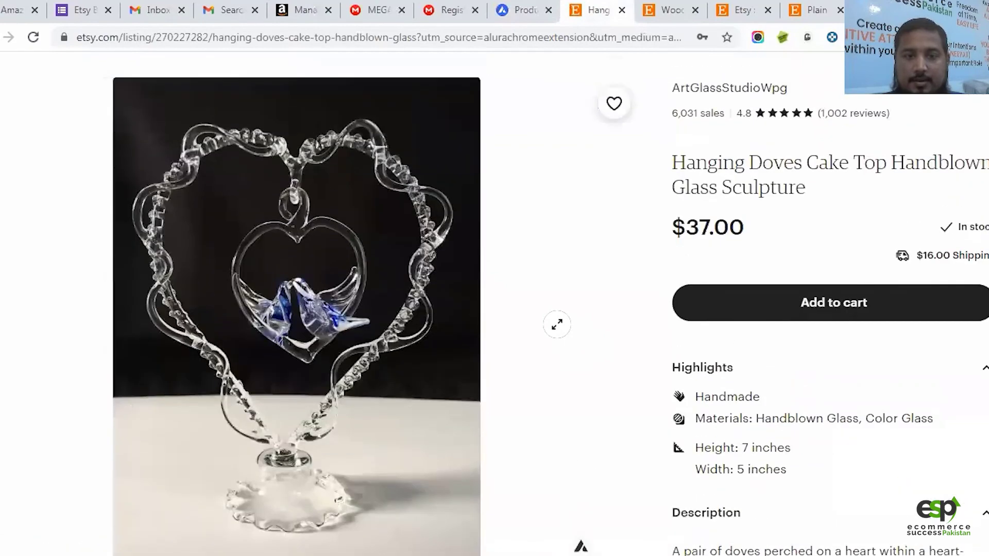
scroll(296, 304, "down", 2)
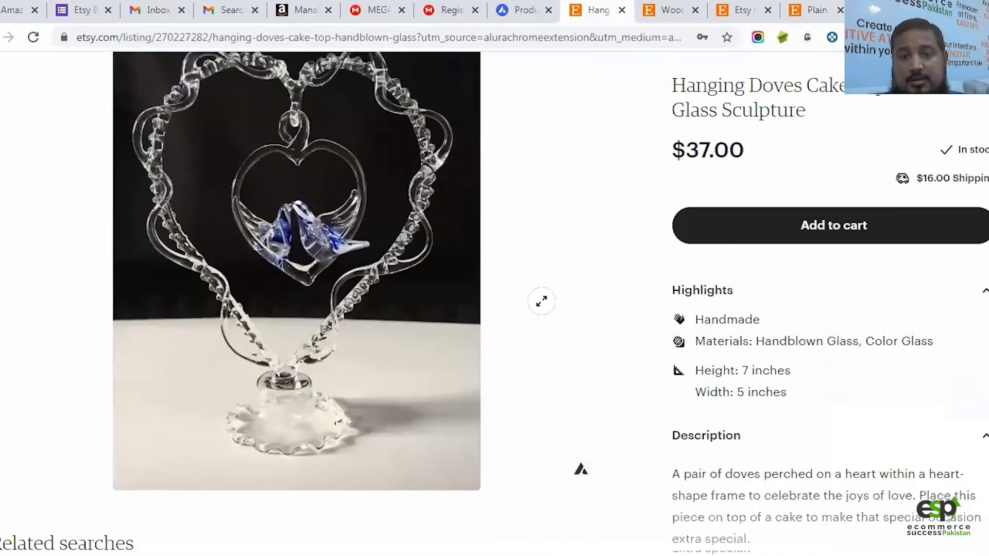
scroll(542, 314, "down", 10)
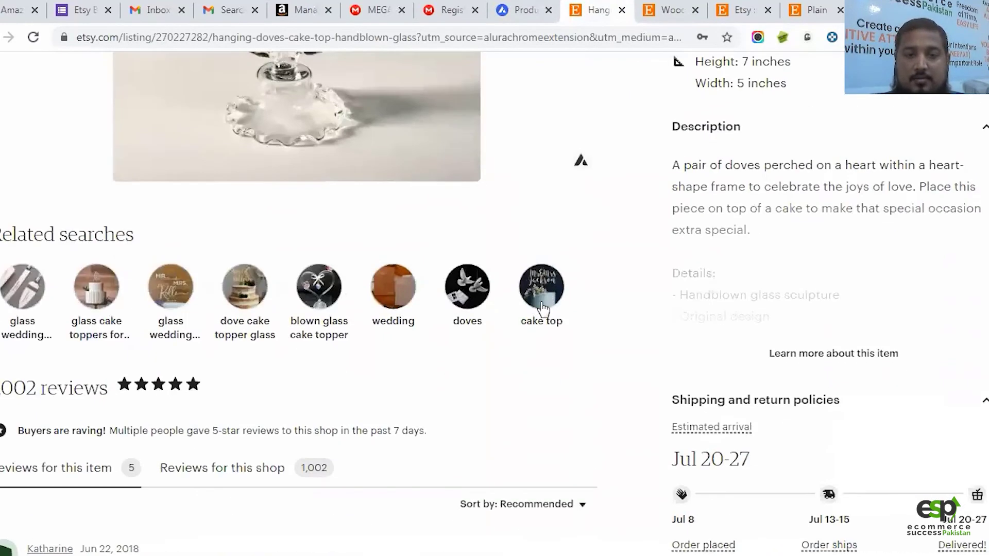
Step: Read through the cake top listing's customer reviews, shipping and return policies, and highlights on its Etsy page
scroll(544, 324, "up", 2)
scroll(539, 326, "down", 5)
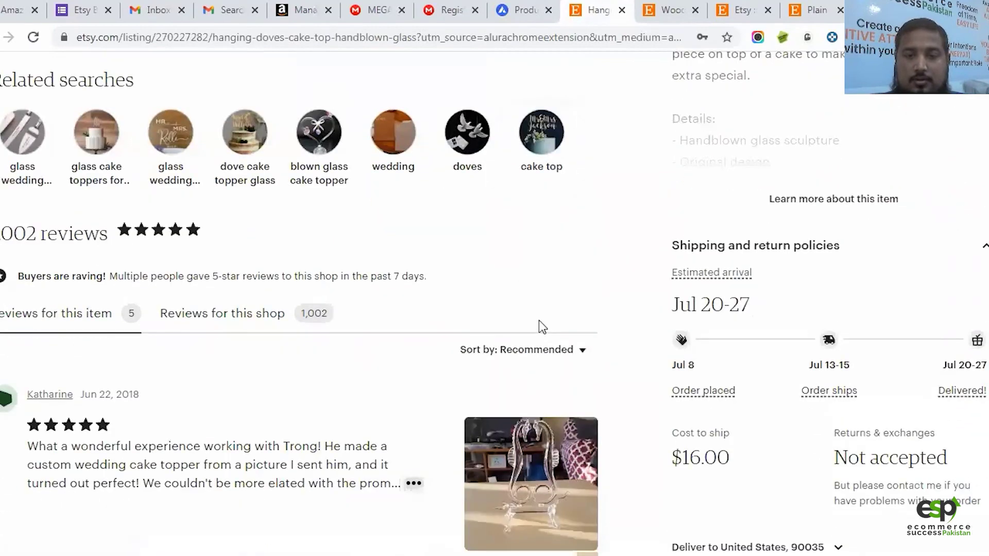
scroll(539, 328, "down", 5)
scroll(539, 327, "down", 4)
scroll(571, 361, "up", 15)
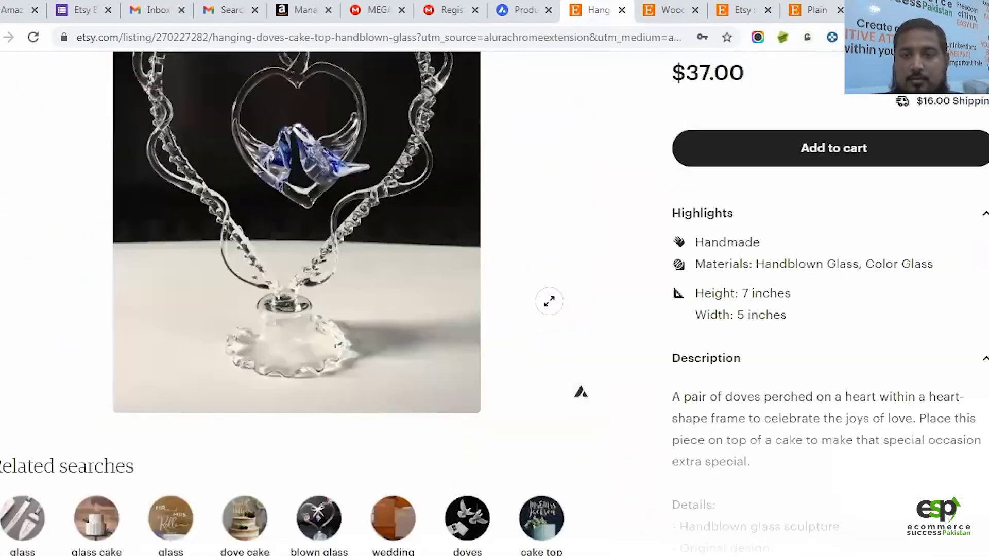
Step: Switch back to Alura's Product Seeker, close the cake top's listing details, and compare sales across the hanging dove results
left_click(535, 6)
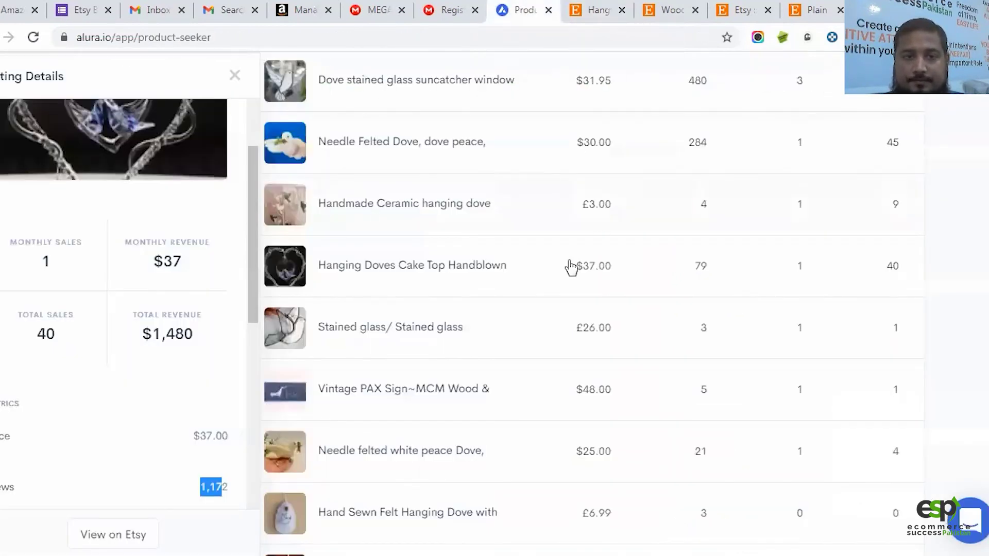
left_click(234, 78)
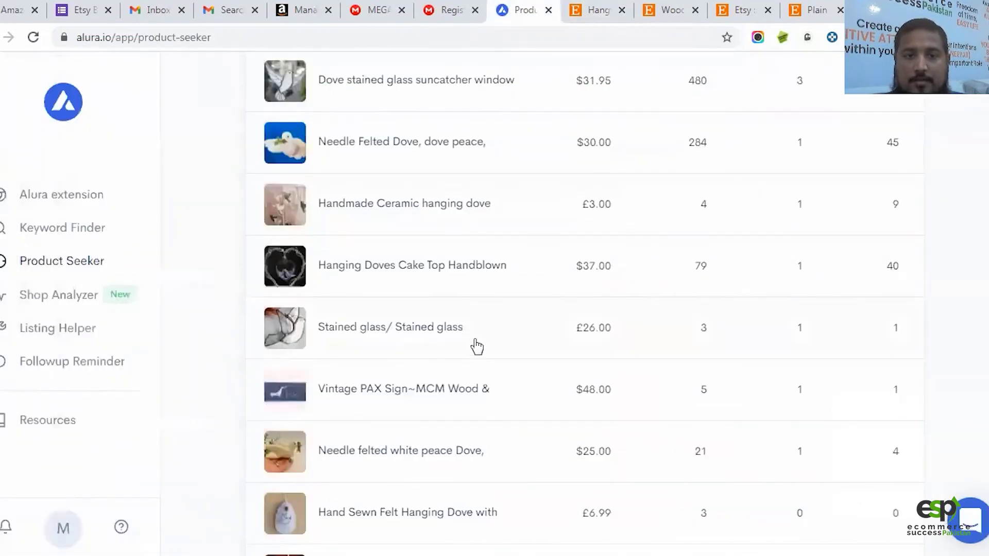
scroll(472, 347, "down", 9)
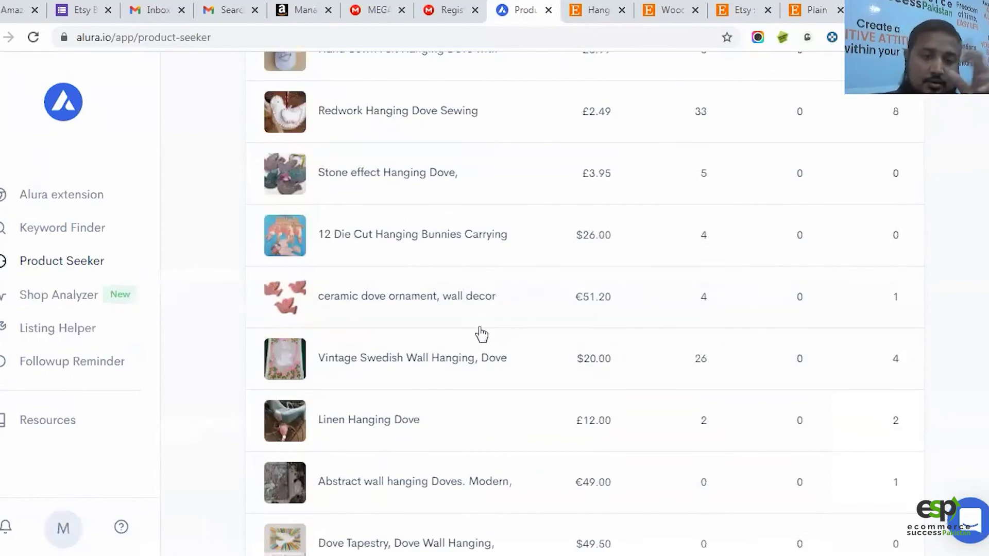
scroll(481, 335, "up", 15)
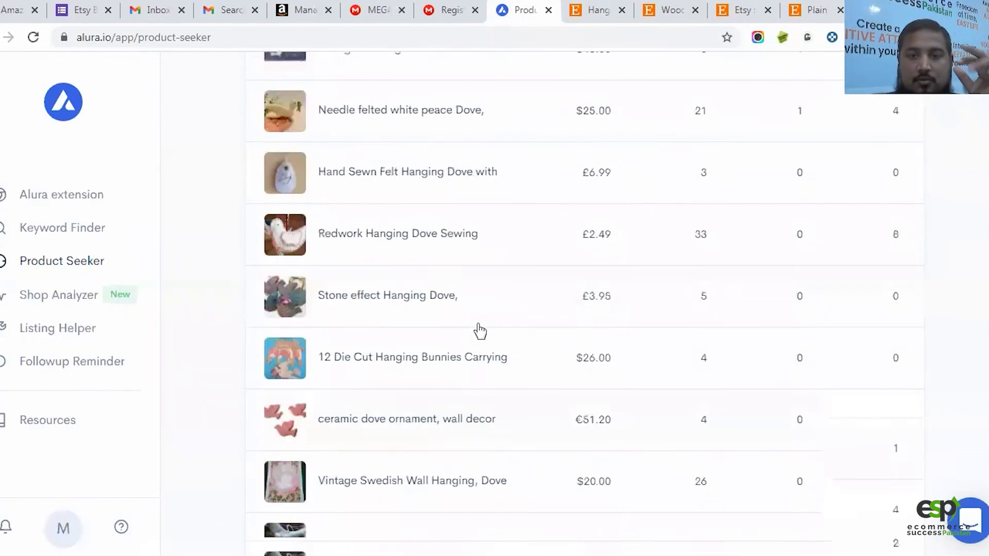
scroll(487, 347, "down", 1)
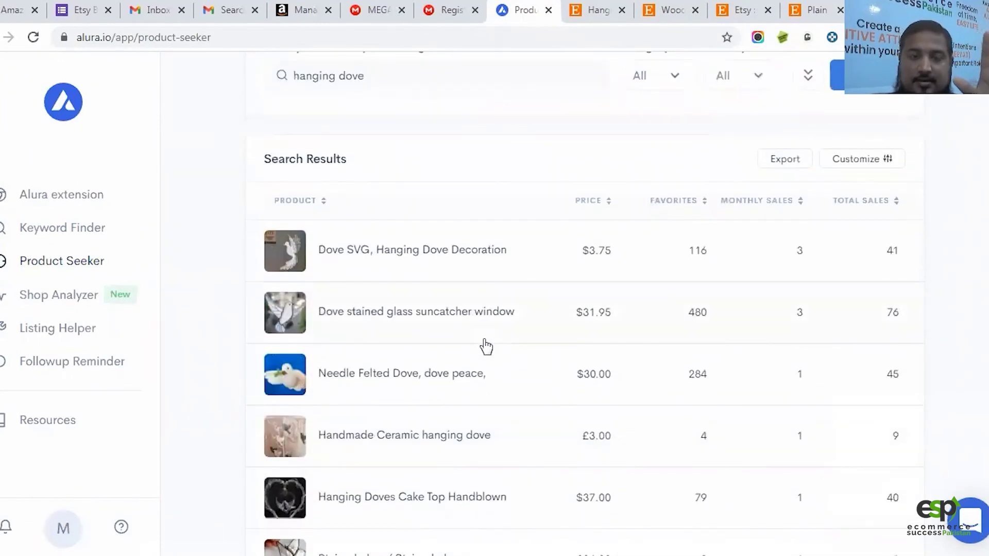
scroll(486, 346, "down", 3)
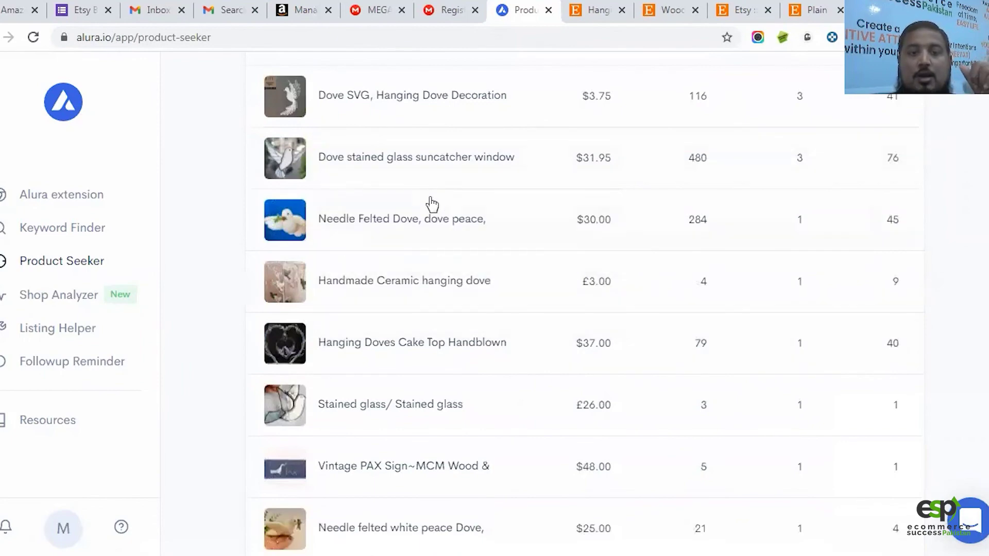
Step: Open the listing details of the Dove stained glass suncatcher window product, review its image and sales figures, and close them
left_click(468, 174)
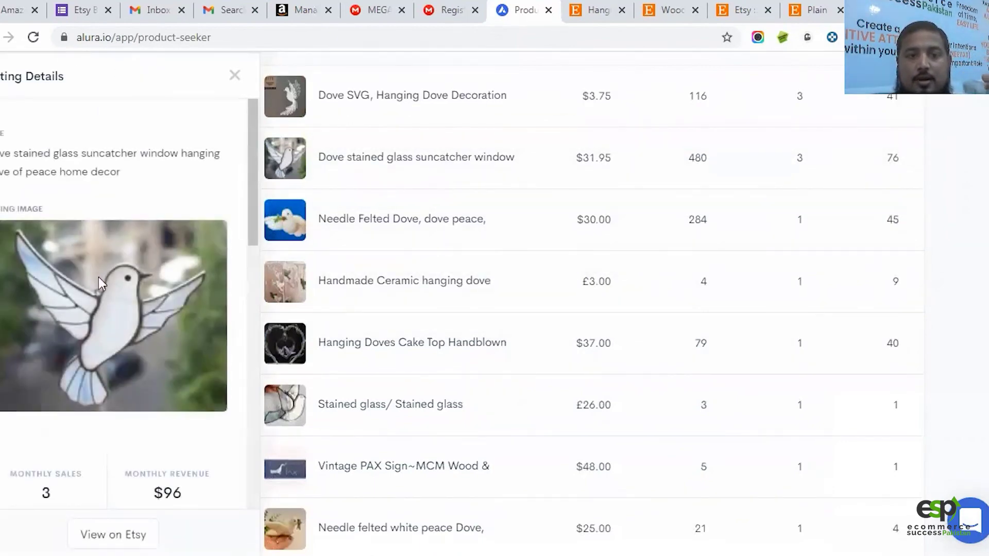
scroll(125, 386, "down", 4)
scroll(126, 381, "up", 4)
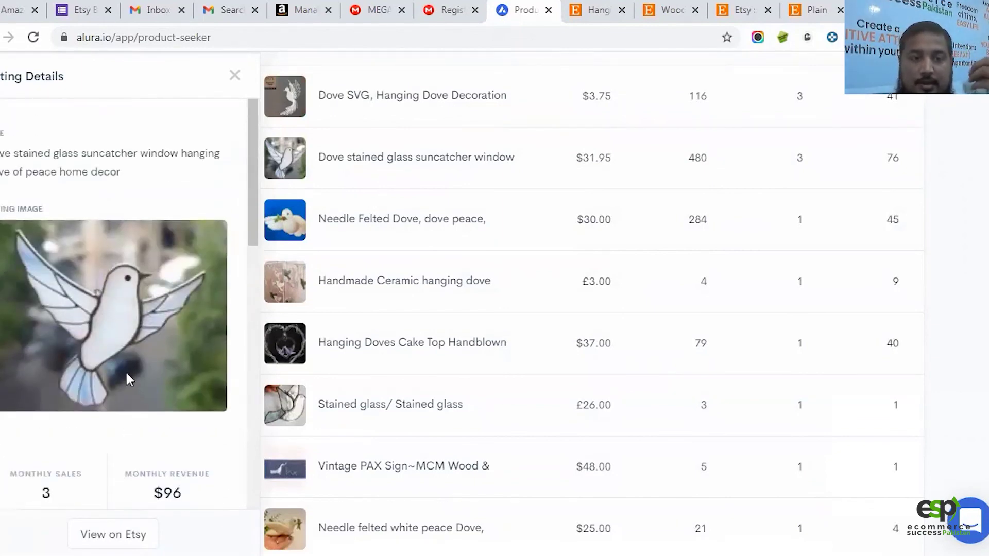
scroll(125, 369, "up", 2)
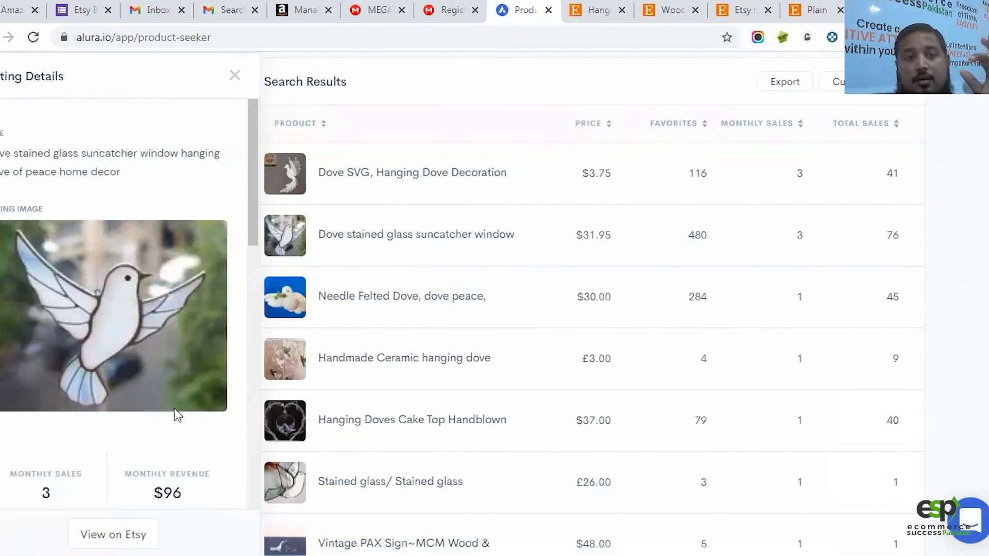
left_click(235, 76)
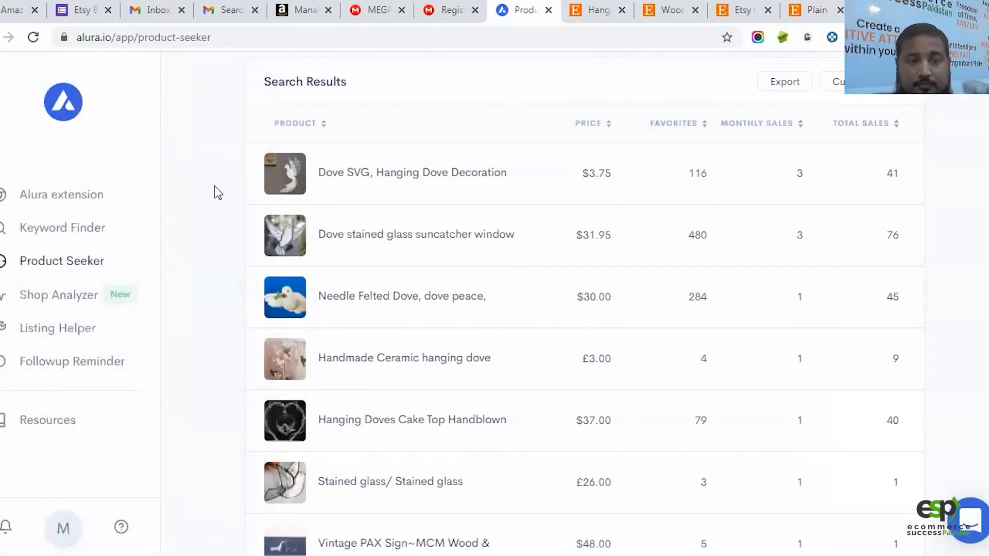